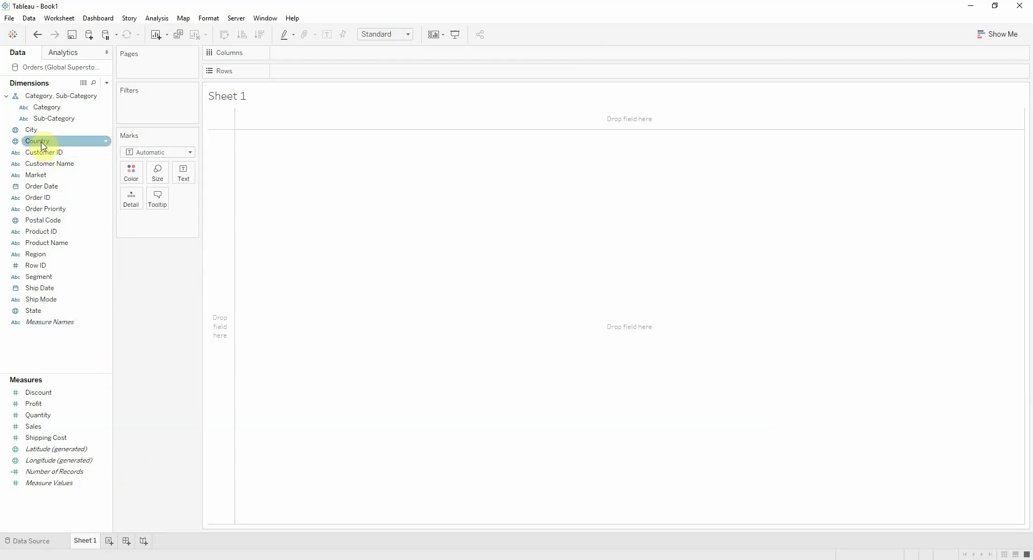
Map the states by putting Country and State on Detail and shading by SUM(Sales).
drag(40, 142, 135, 218)
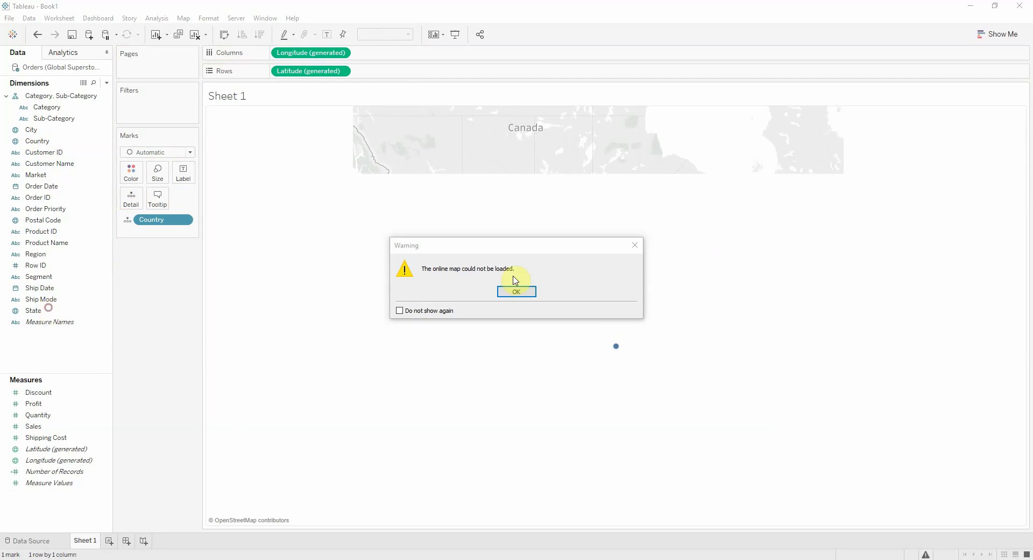
click(522, 293)
mouse_move(33, 311)
mouse_down()
mouse_move(64, 309)
mouse_move(169, 228)
mouse_move(141, 199)
mouse_up()
drag(62, 425, 131, 177)
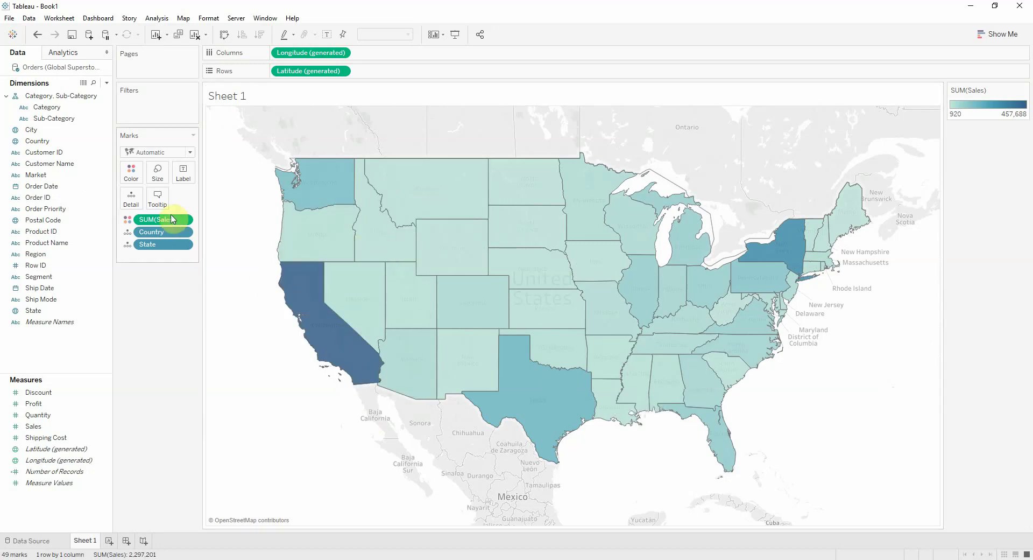
Switch the map's sales shading to the Green colour palette.
click(130, 173)
click(168, 207)
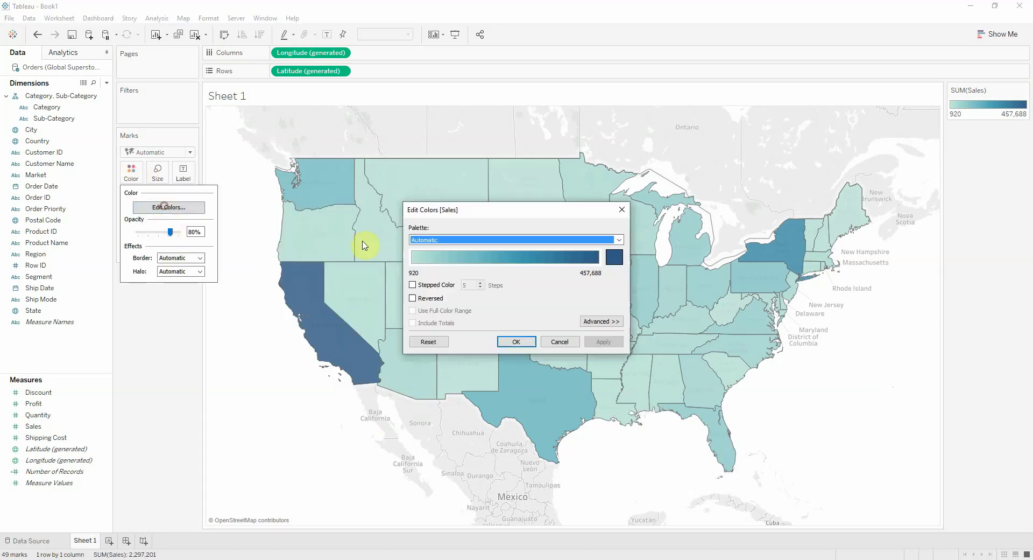
click(466, 240)
click(459, 276)
click(523, 344)
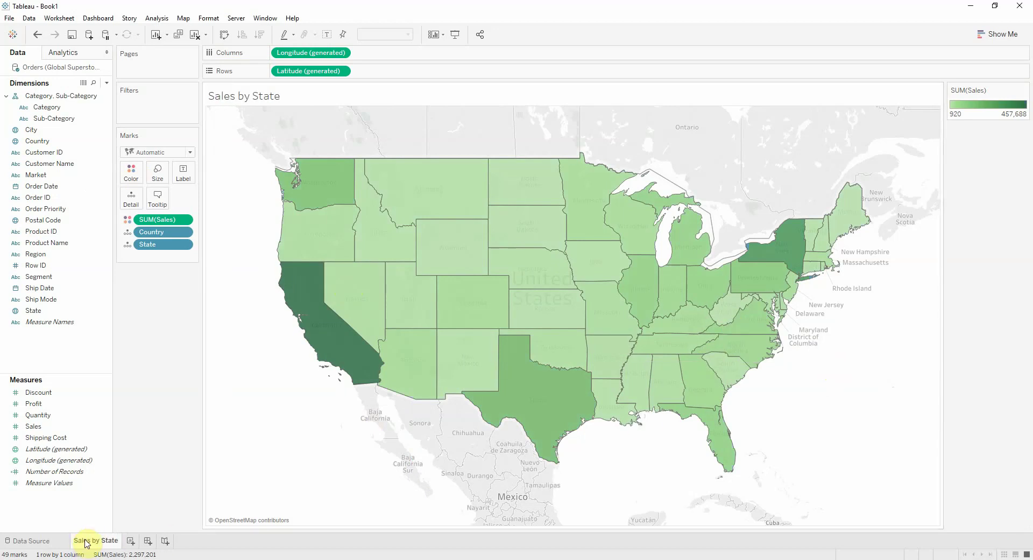
In a new worksheet, chart SUM(Sales) by Category and Sub-Category as bars sorted descending.
click(130, 540)
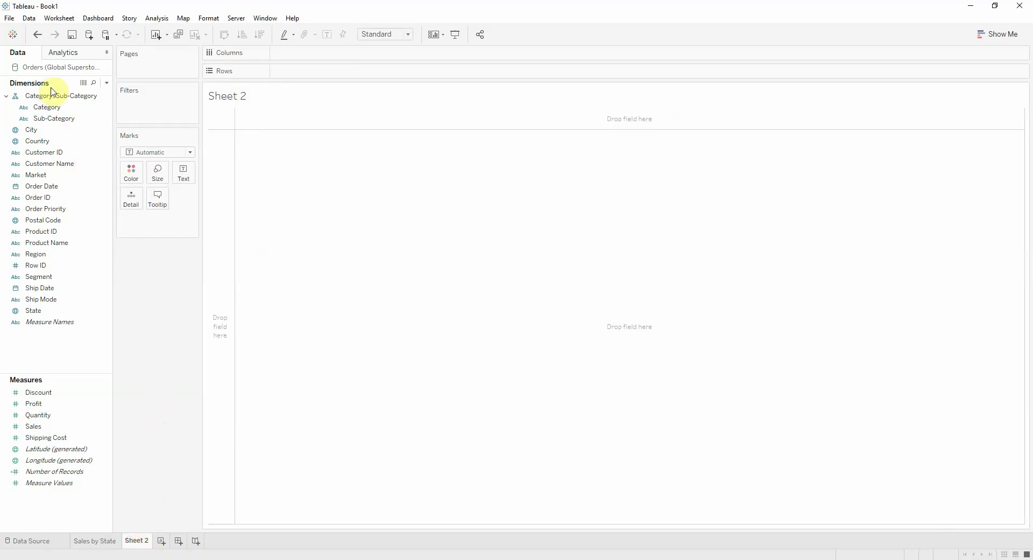
drag(29, 97, 300, 74)
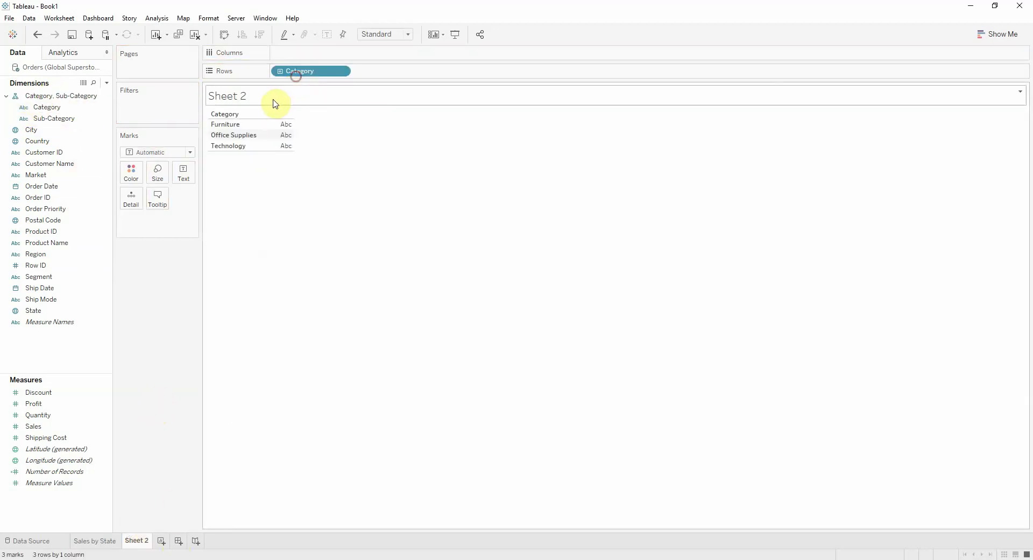
click(280, 71)
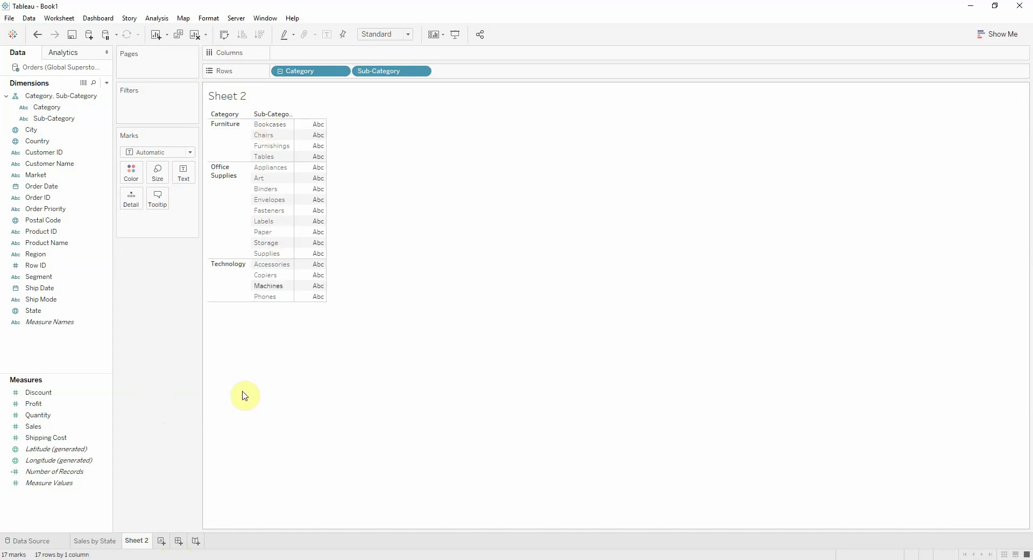
drag(49, 425, 301, 53)
click(675, 324)
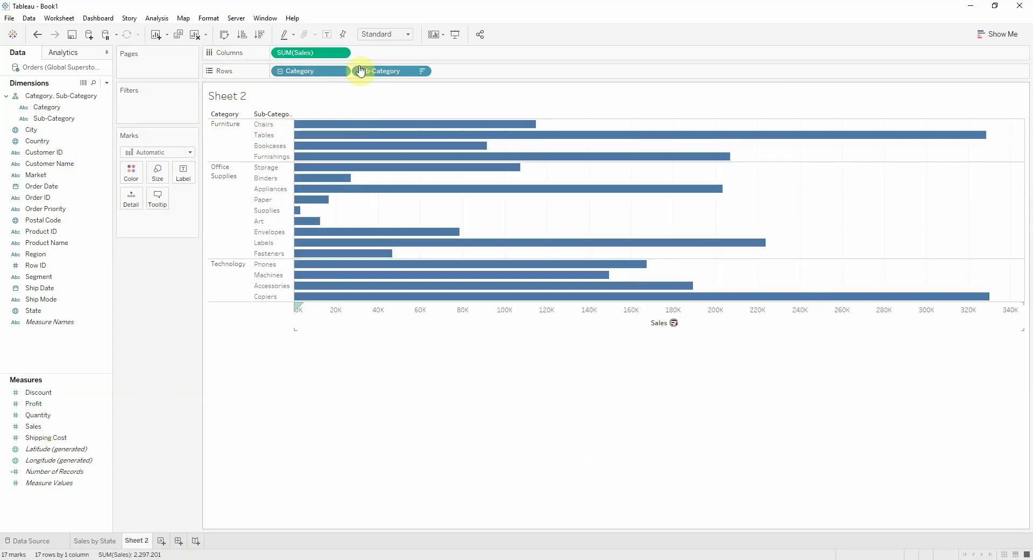
Fit the chart to Entire View, label bars with sales, and name the sheet 'Sales by Category'.
click(385, 34)
click(379, 77)
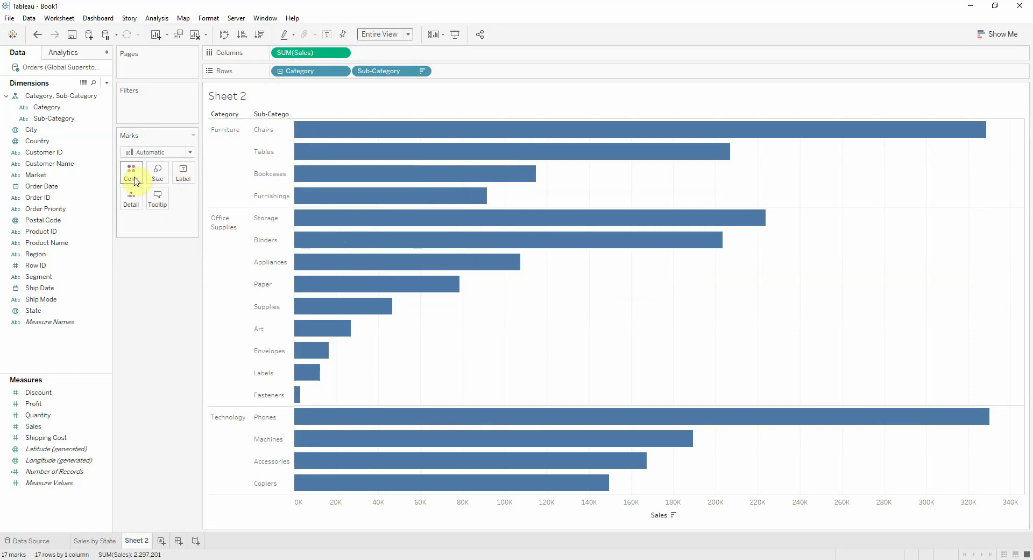
click(183, 172)
click(136, 340)
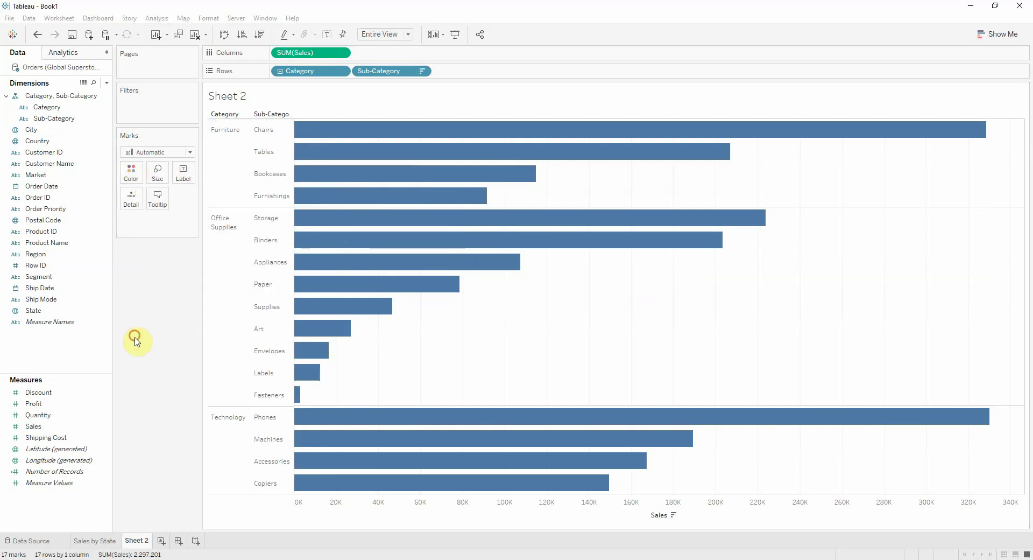
drag(33, 426, 182, 173)
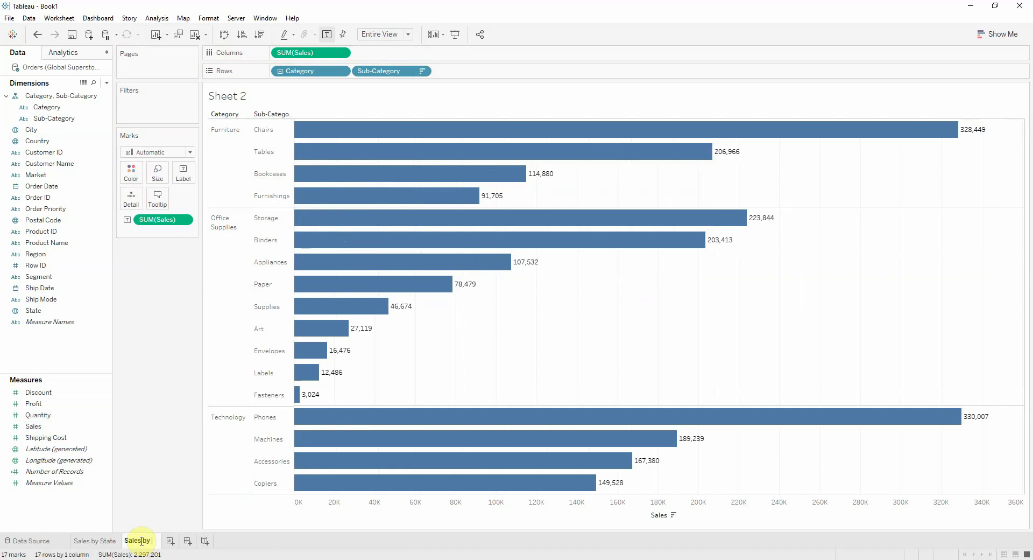
text(y)
key(Return)
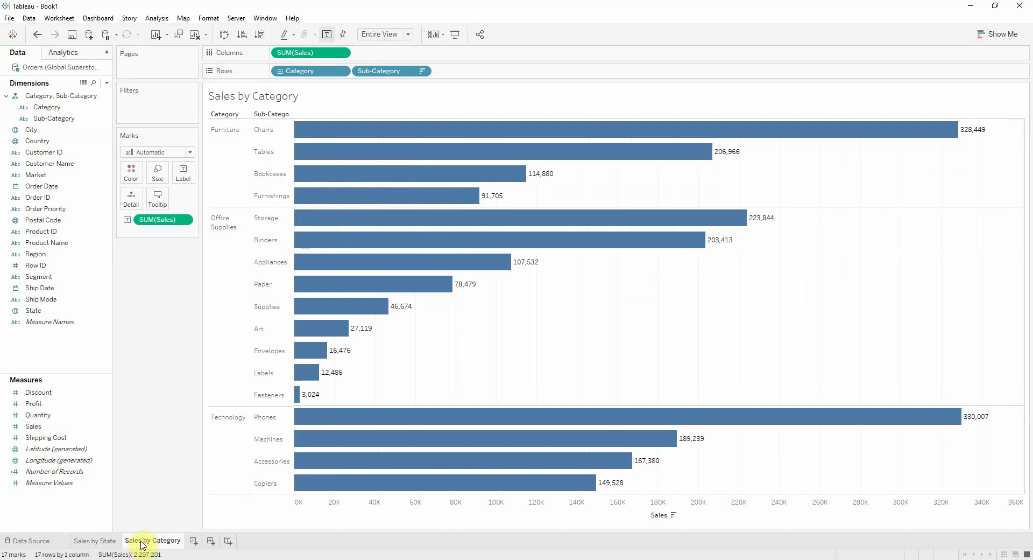
Set the dashboard size to Automatic.
click(209, 541)
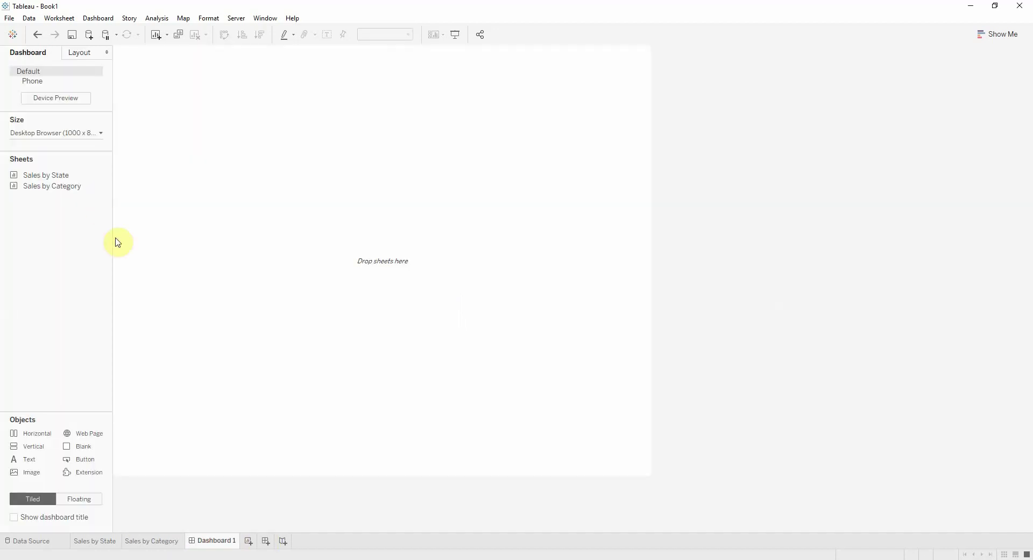
click(78, 133)
click(67, 151)
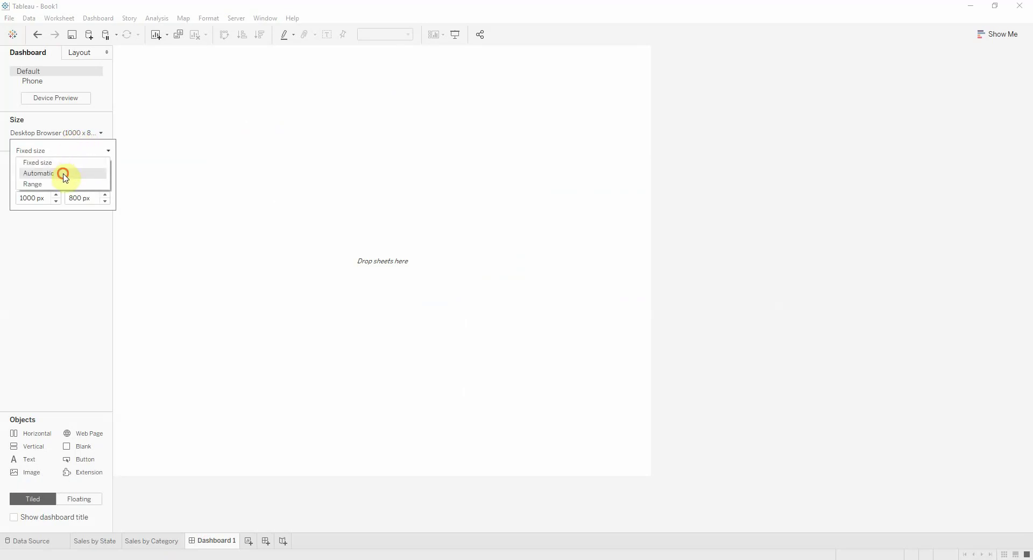
click(62, 174)
Place the Sales by State map left and Sales by Category bars right, removing the colour legend.
drag(48, 179, 186, 174)
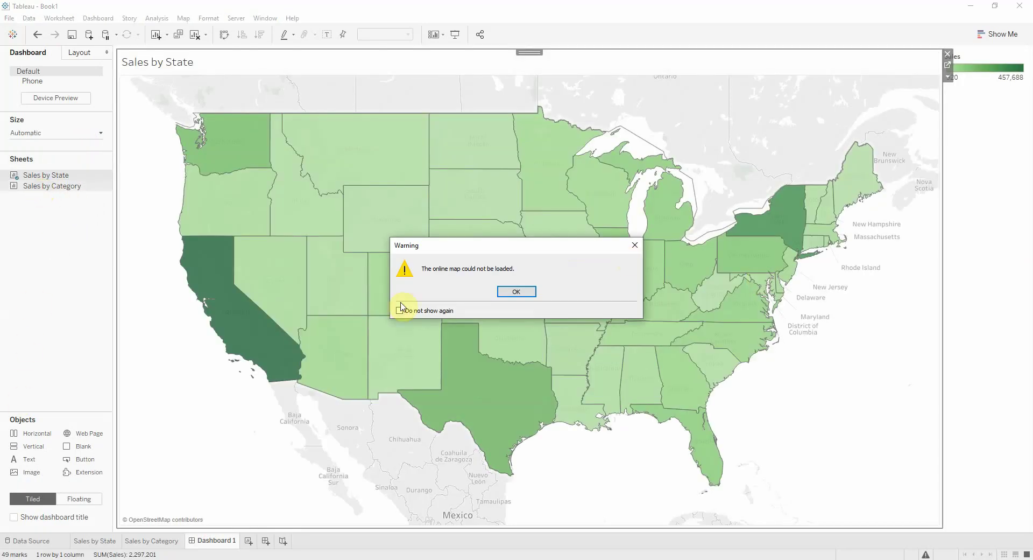
key(Return)
drag(68, 188, 732, 269)
click(955, 81)
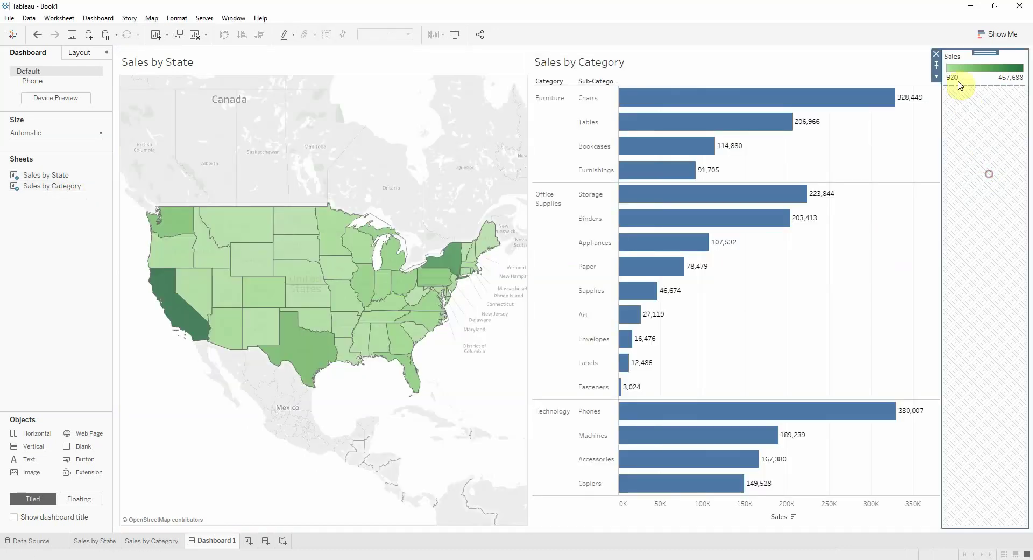
click(936, 54)
click(569, 303)
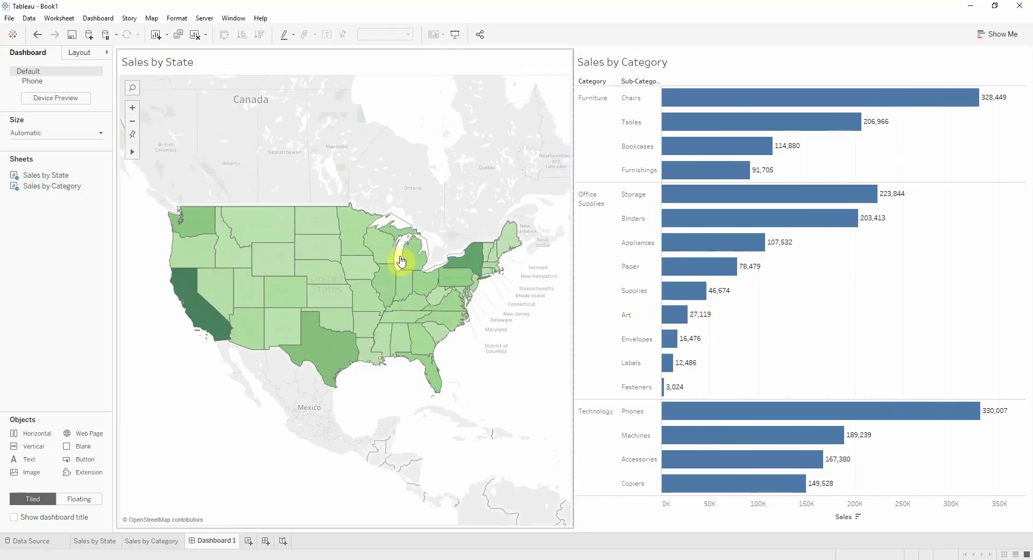
Test by selecting and clearing California on the map, then return to the Sales by State sheet.
click(204, 307)
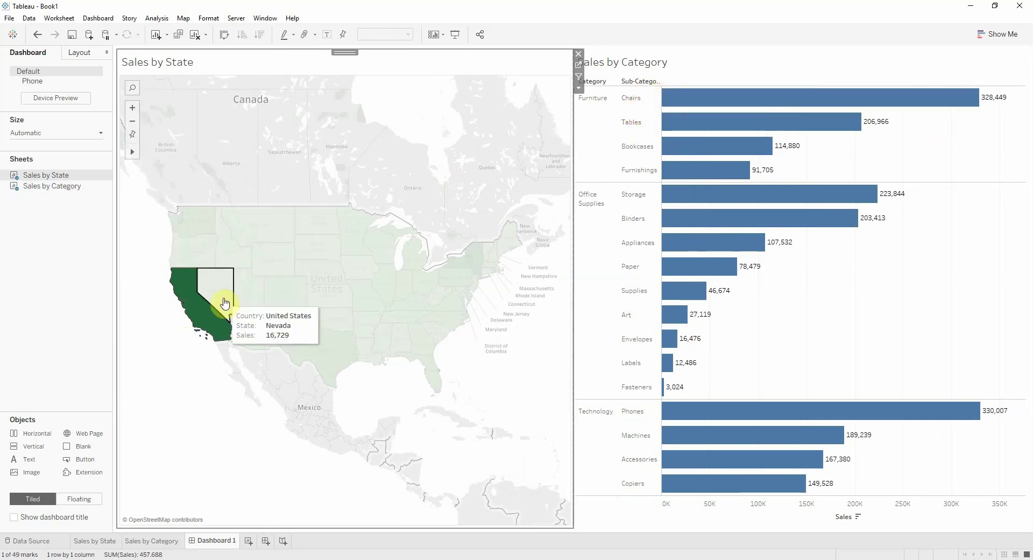
click(188, 305)
click(947, 258)
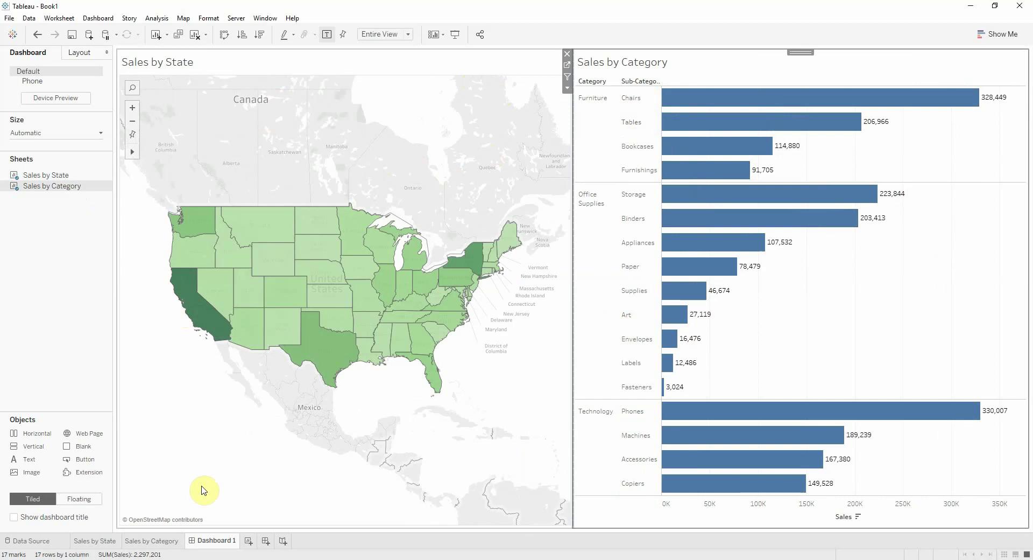
click(111, 541)
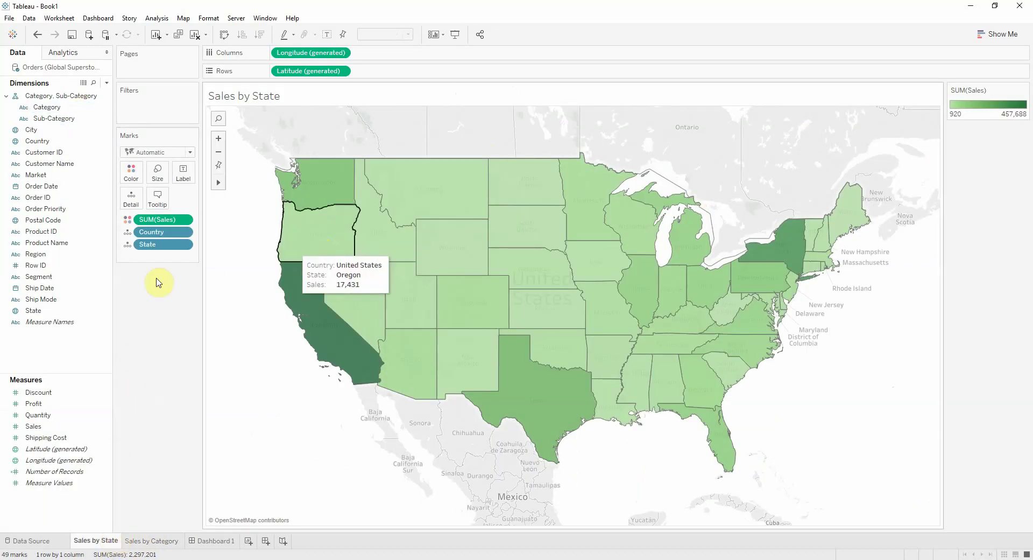
Create a 'Selected State' set of states containing California and add it to the map's Detail.
right_click(38, 311)
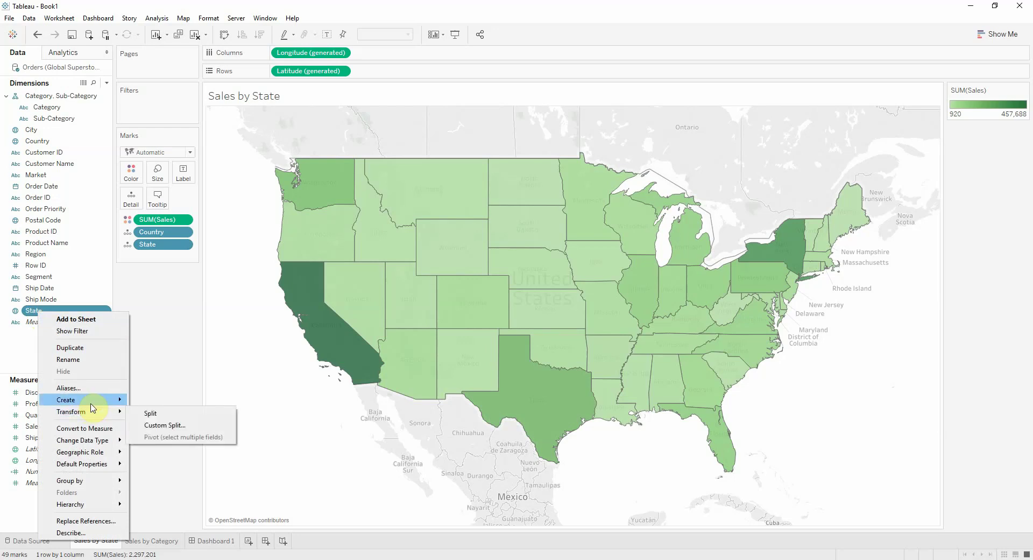
mouse_move(90, 401)
click(143, 426)
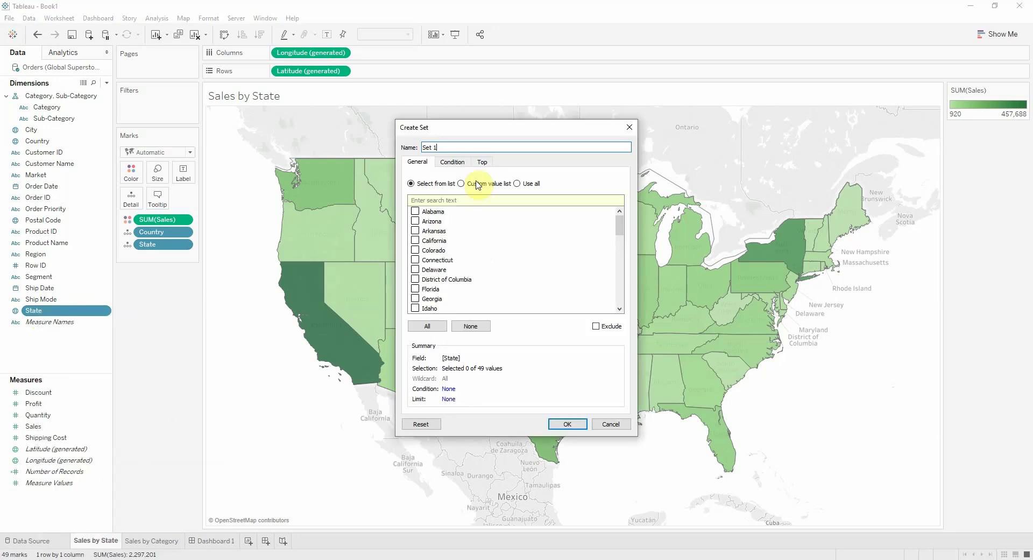
double_click(452, 148)
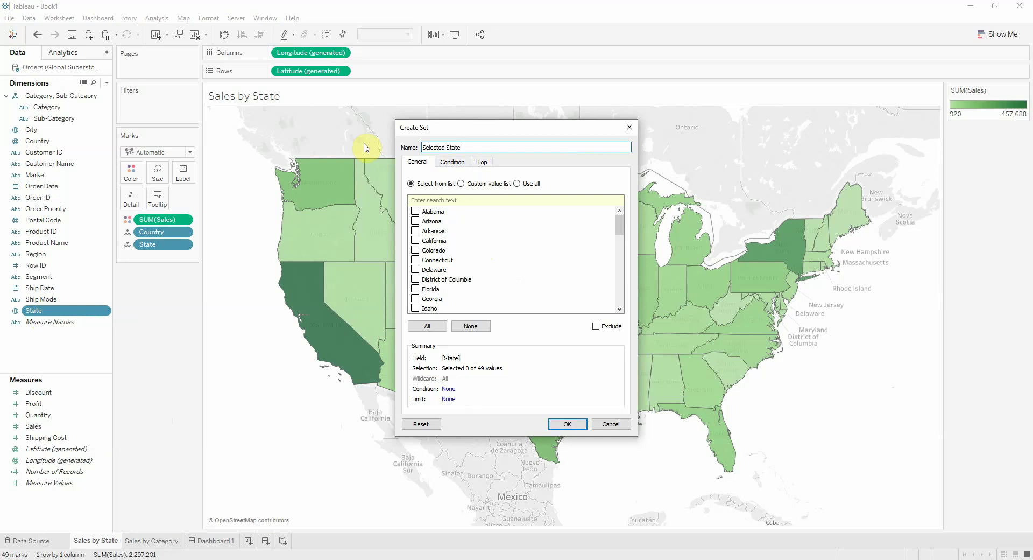
click(568, 425)
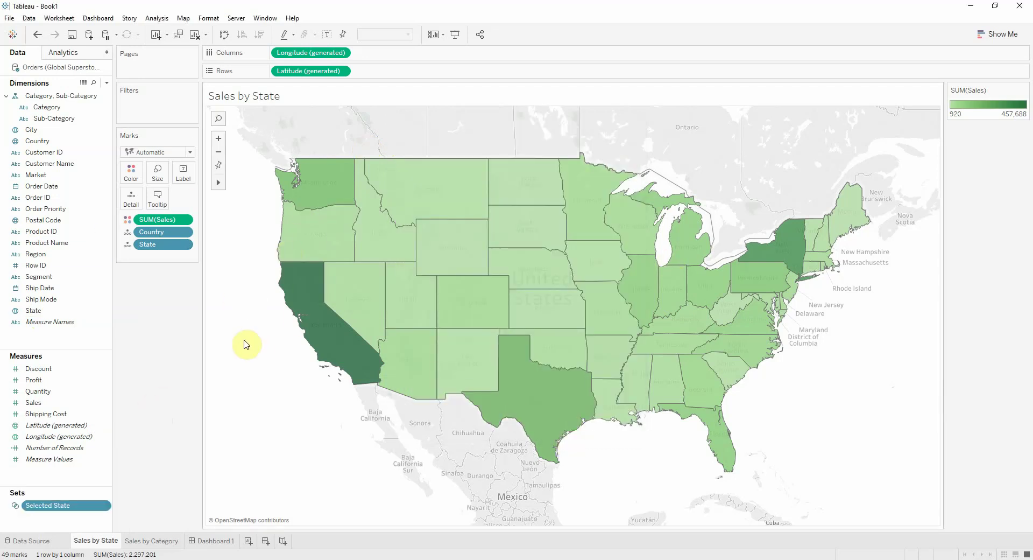
click(164, 446)
drag(42, 509, 128, 200)
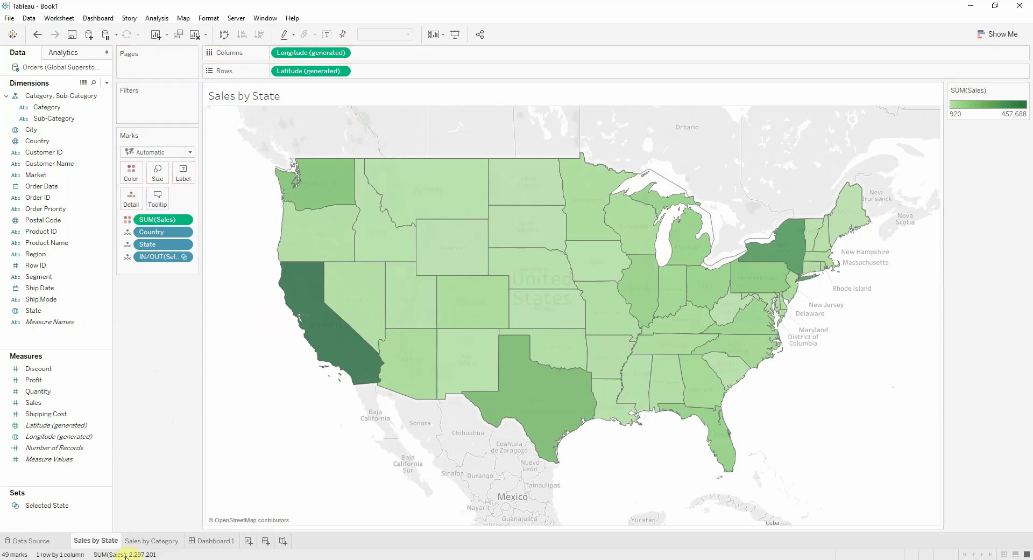
On Sales by Category, colour the bars by Selected State with the In group ordered first.
click(141, 540)
drag(32, 508, 131, 177)
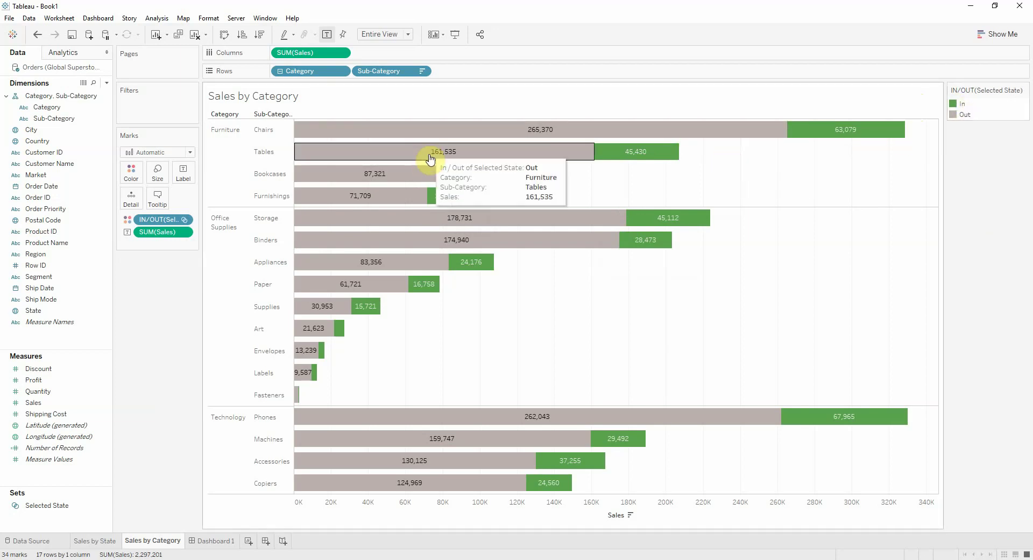
click(963, 105)
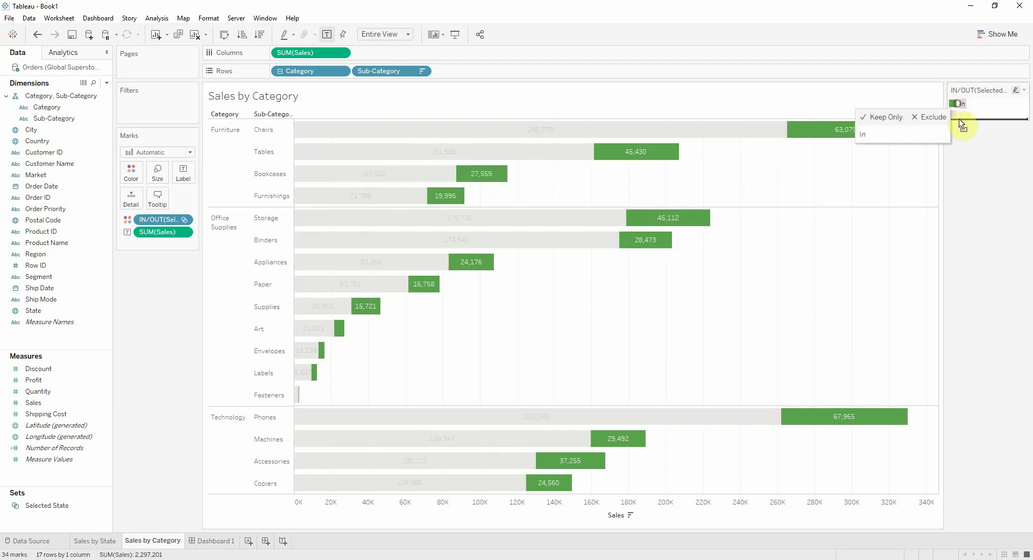
drag(972, 168, 969, 168)
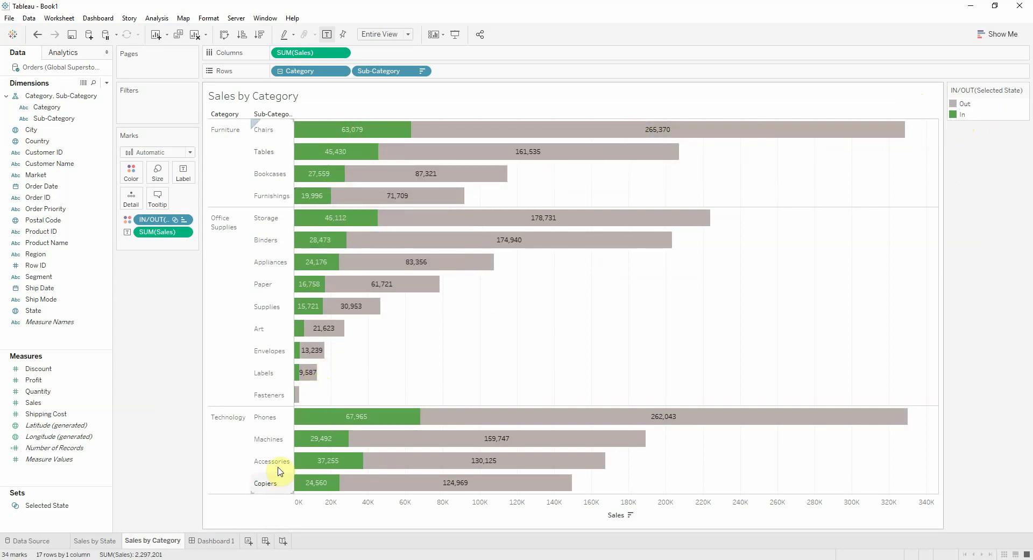
Open the options menu of the SUM(Sales) label measure.
click(187, 232)
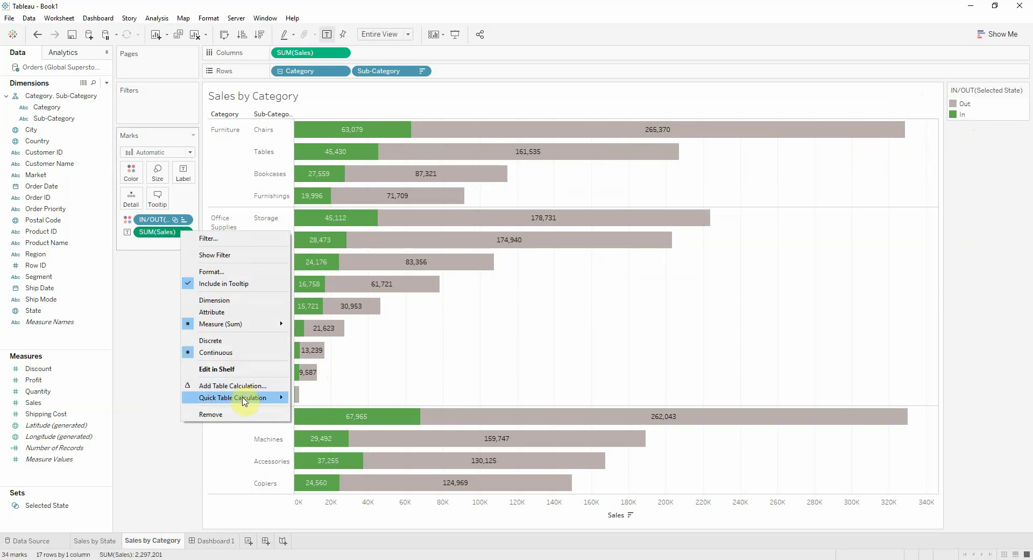
click(552, 330)
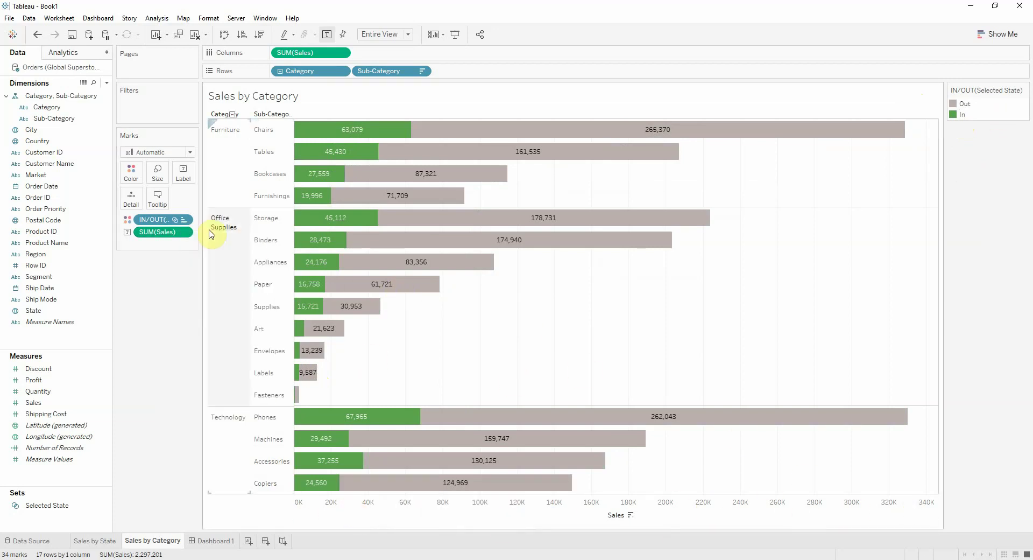
click(185, 232)
Turn the sales labels into Percent of Total computed using Sub-Category.
mouse_move(269, 402)
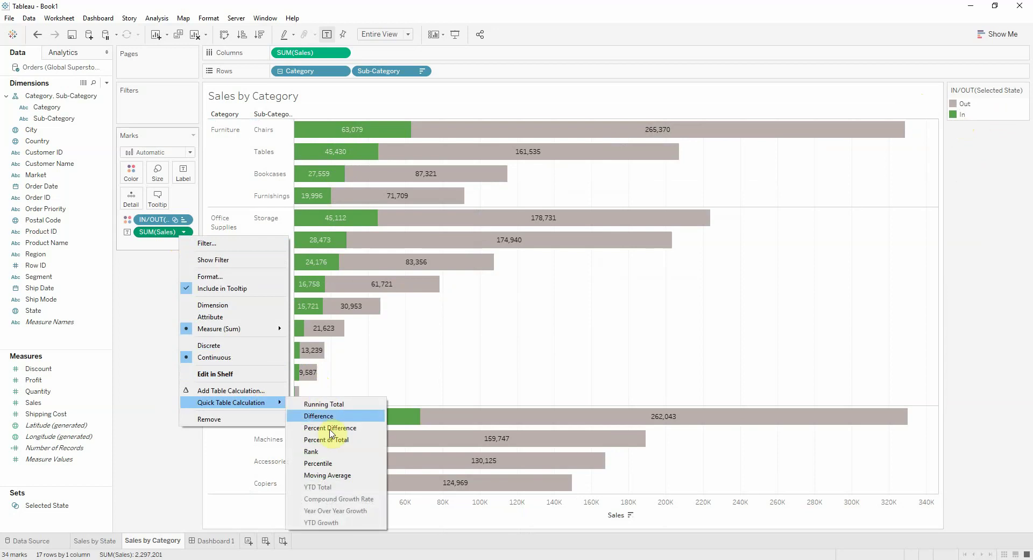
click(333, 440)
click(184, 232)
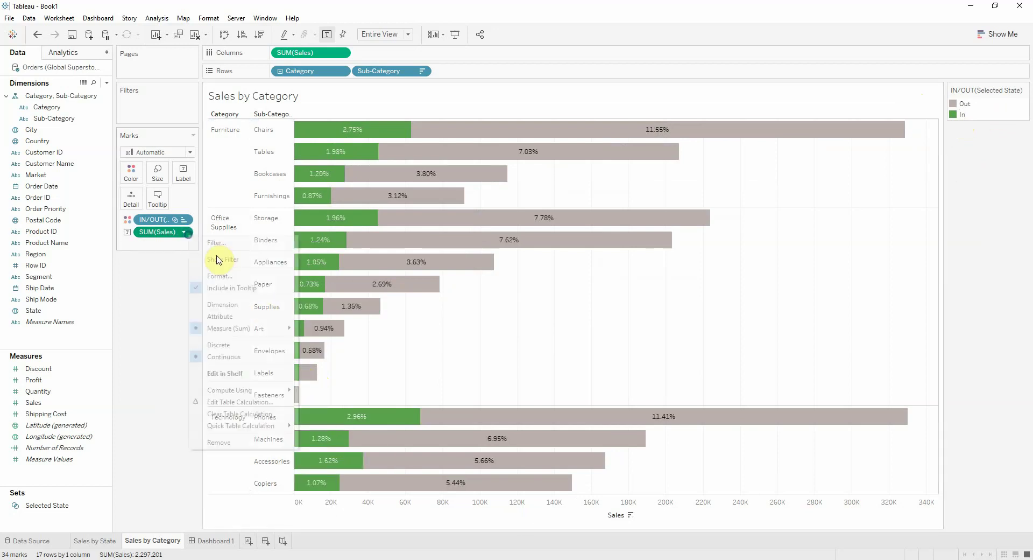
mouse_move(267, 395)
click(342, 477)
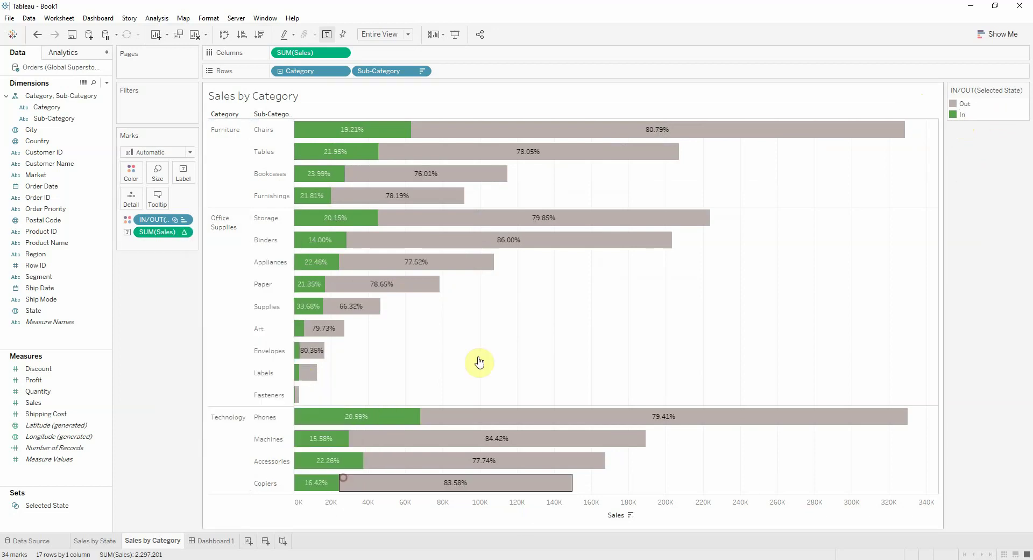
Format the percentage labels as Percentage with 0 decimal places.
right_click(153, 232)
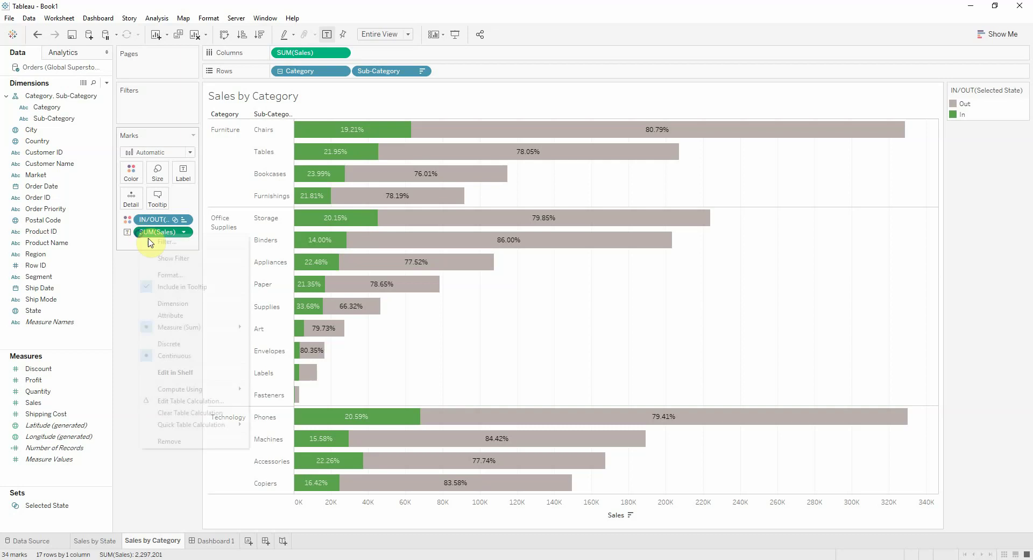
click(173, 274)
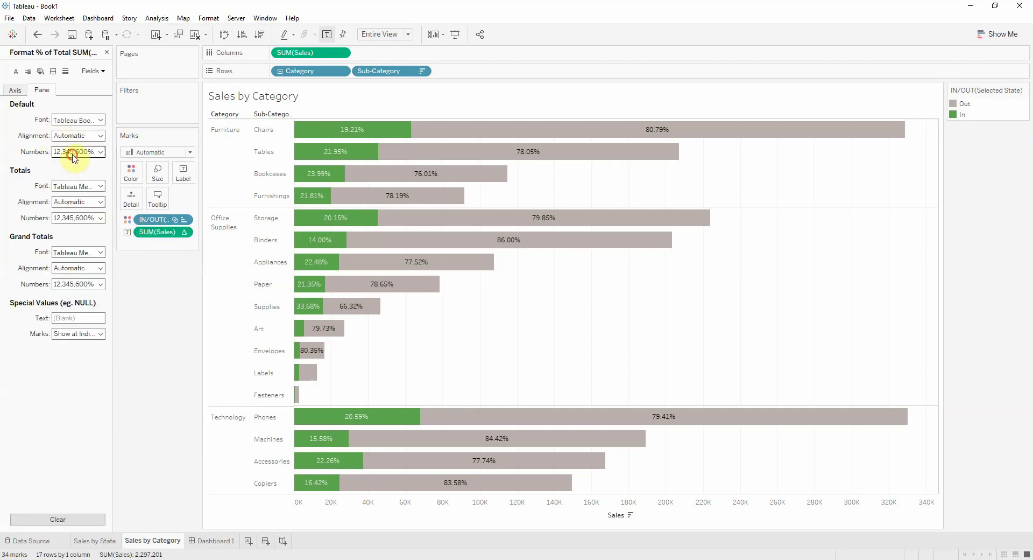
click(74, 155)
click(75, 218)
click(198, 189)
click(198, 190)
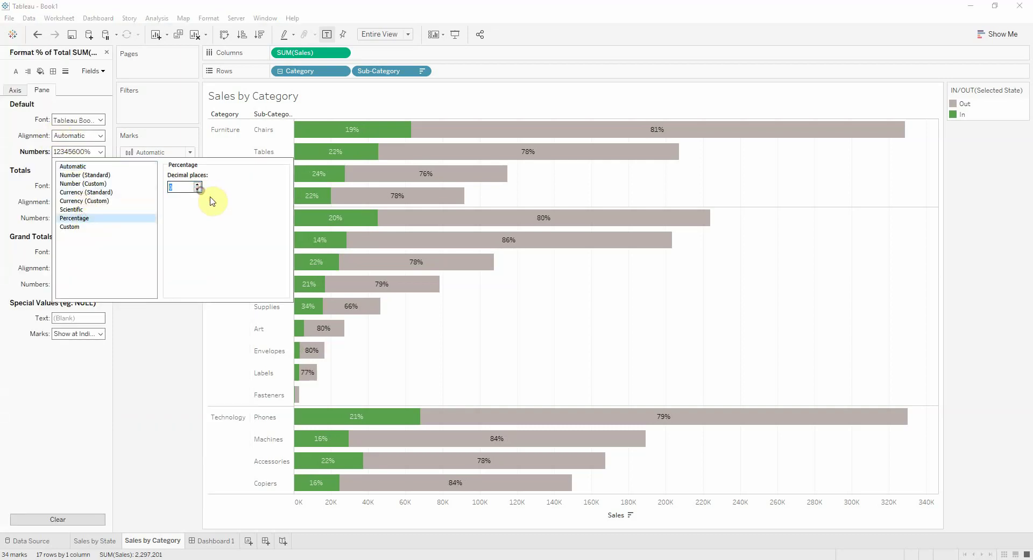
click(129, 121)
click(107, 52)
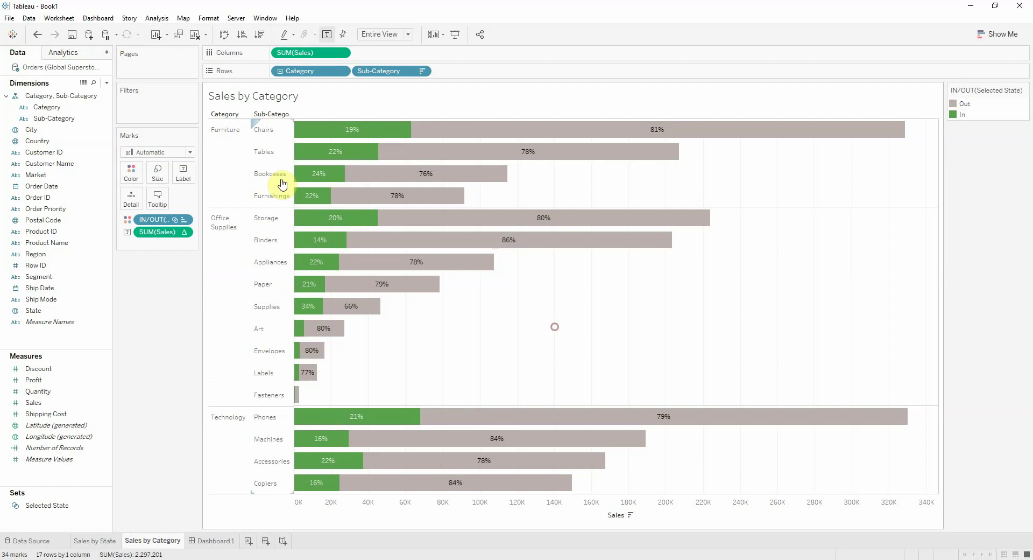
mouse_move(266, 139)
mouse_move(496, 193)
Rename Dashboard 1 to 'Proportional Brushing' and test by selecting then clearing California.
click(217, 542)
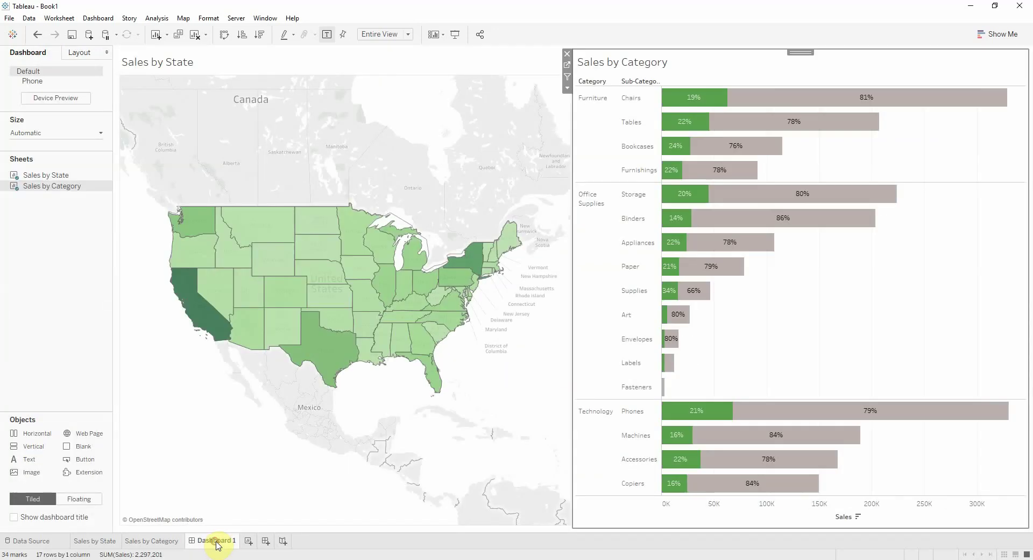
double_click(216, 541)
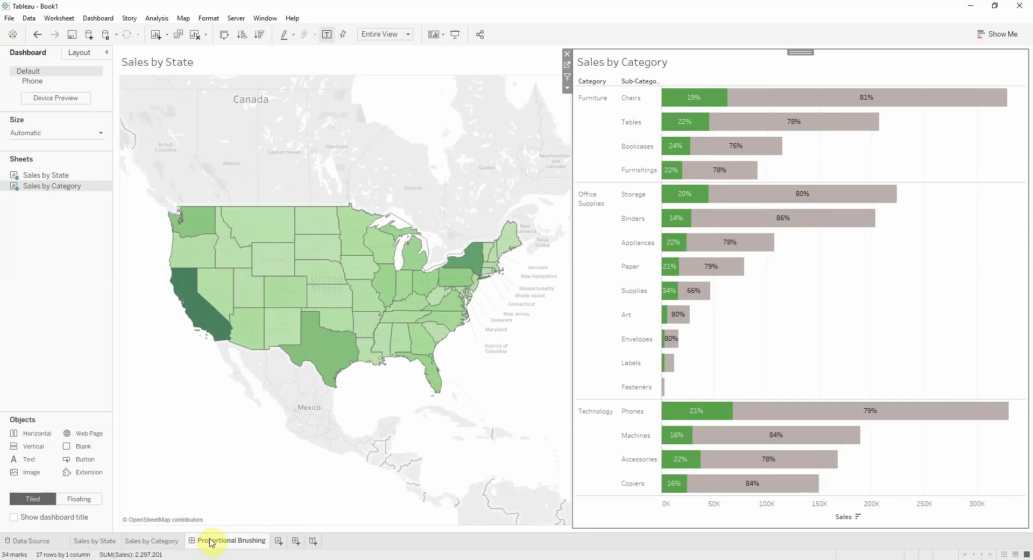
click(209, 307)
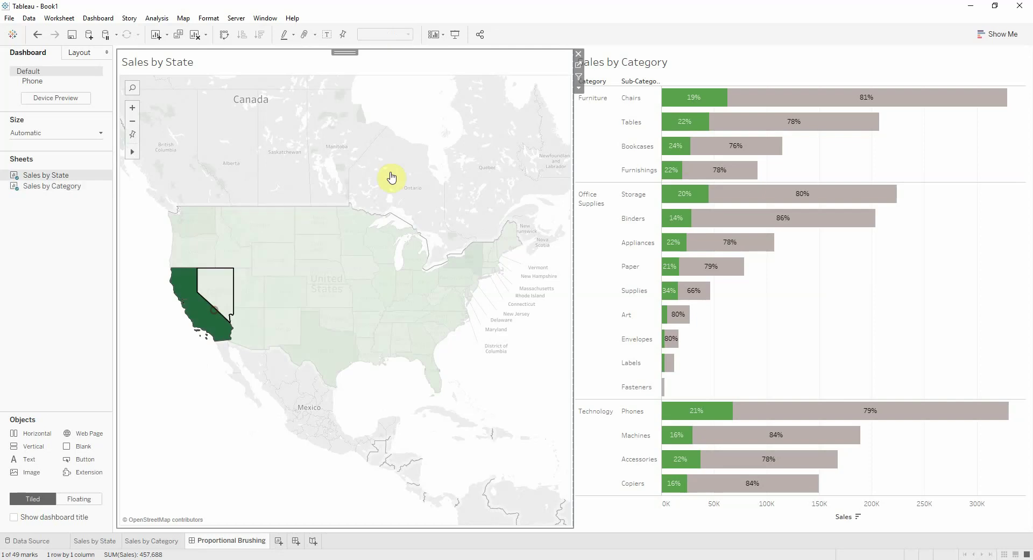
click(464, 154)
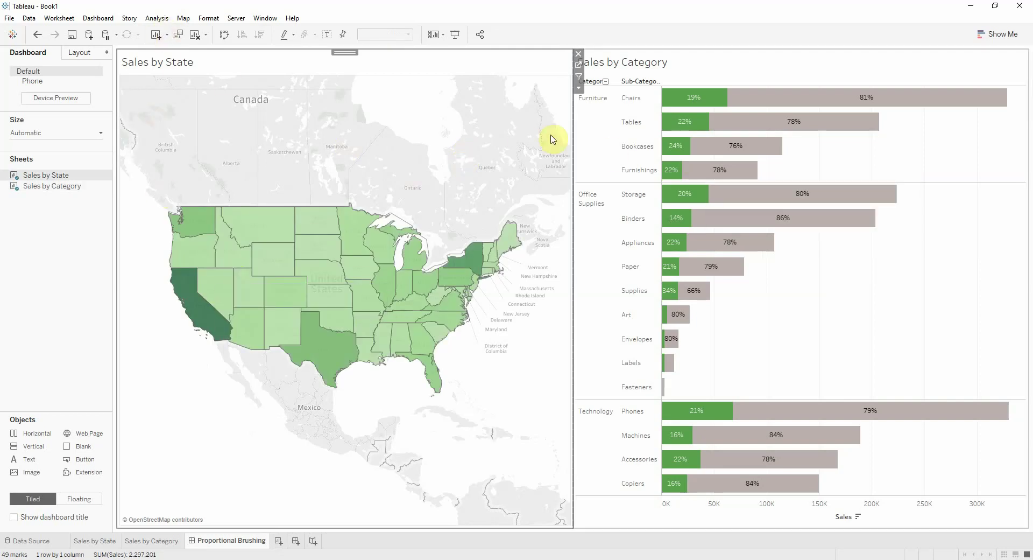
Add a Change Set Values action sourced only from Sales by State, running on Hover.
click(100, 18)
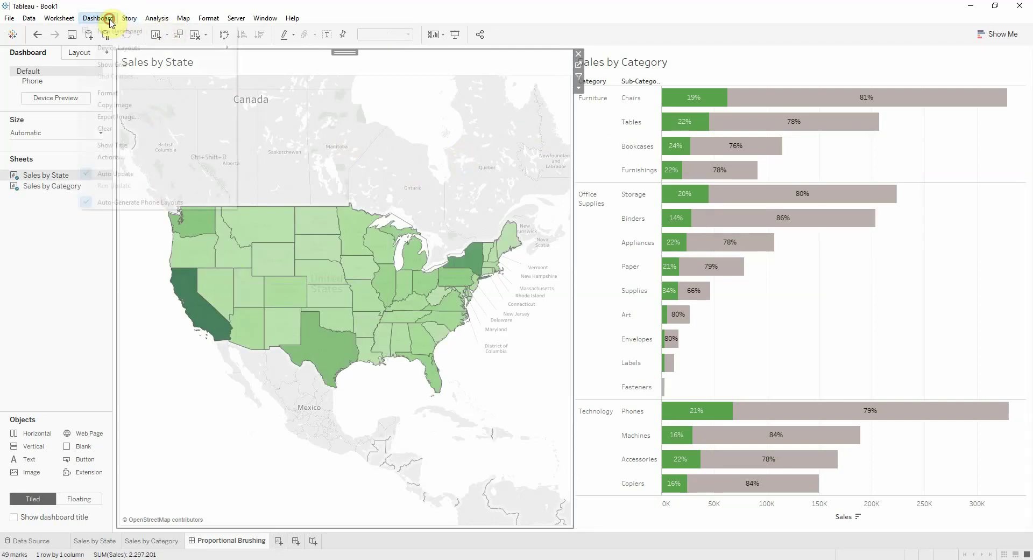
click(123, 157)
click(369, 340)
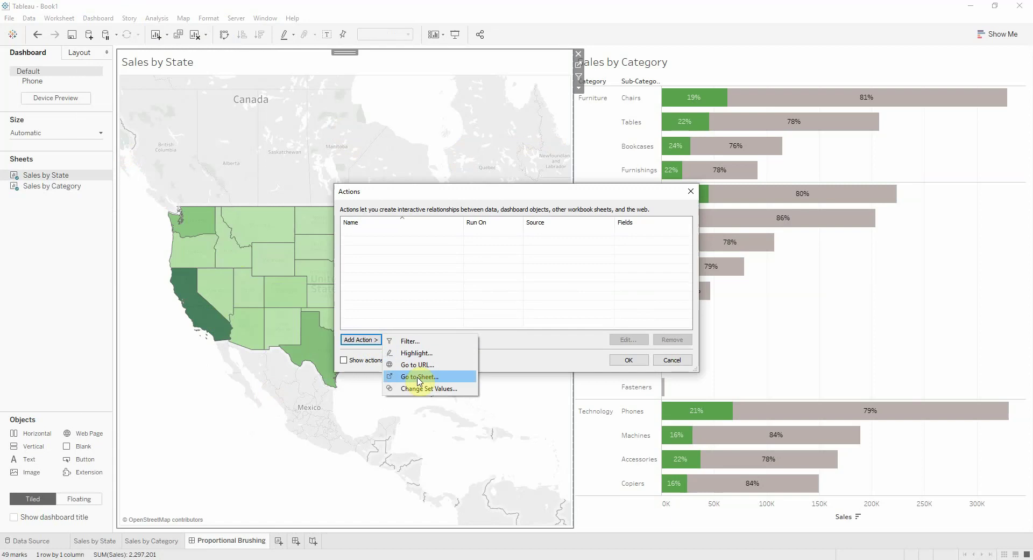
click(423, 387)
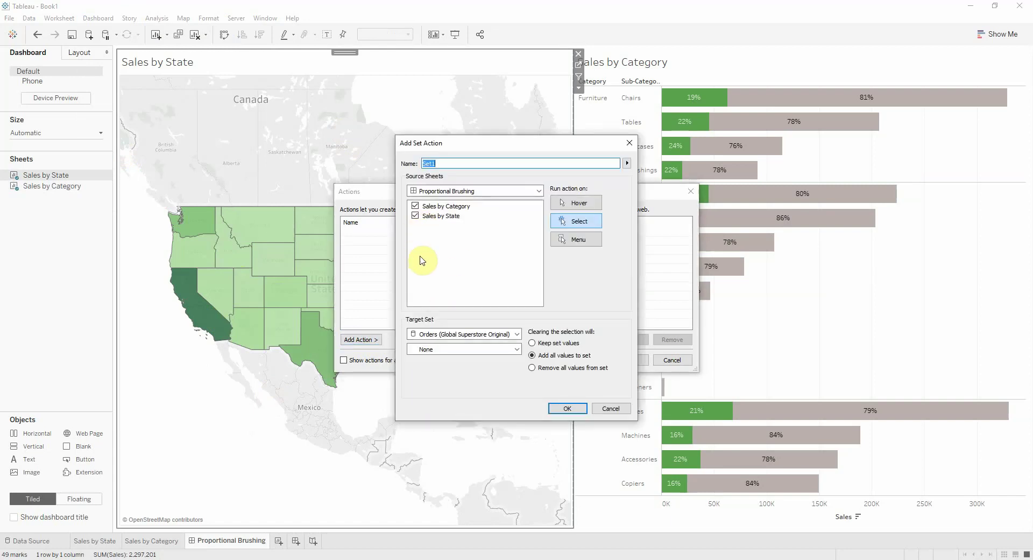
click(416, 206)
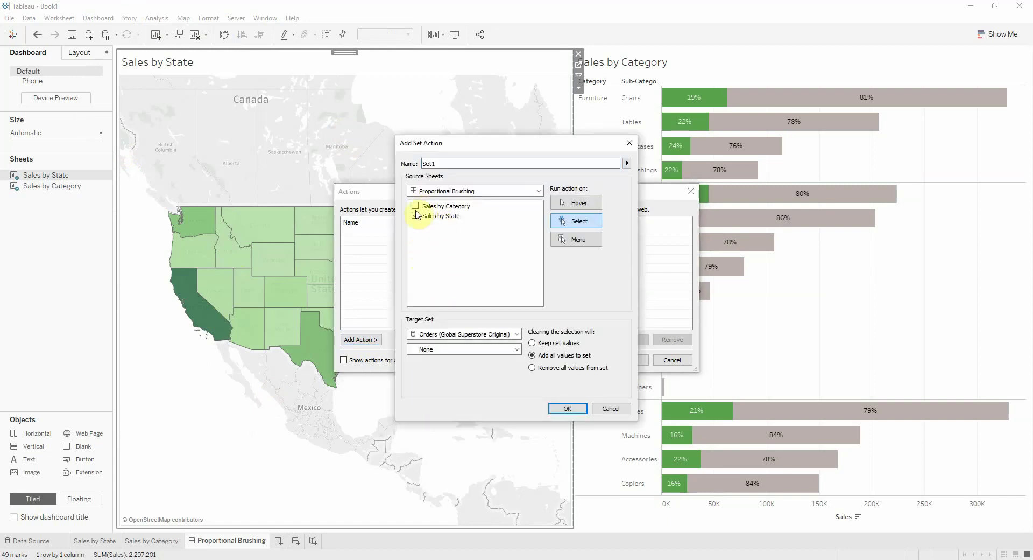
click(579, 202)
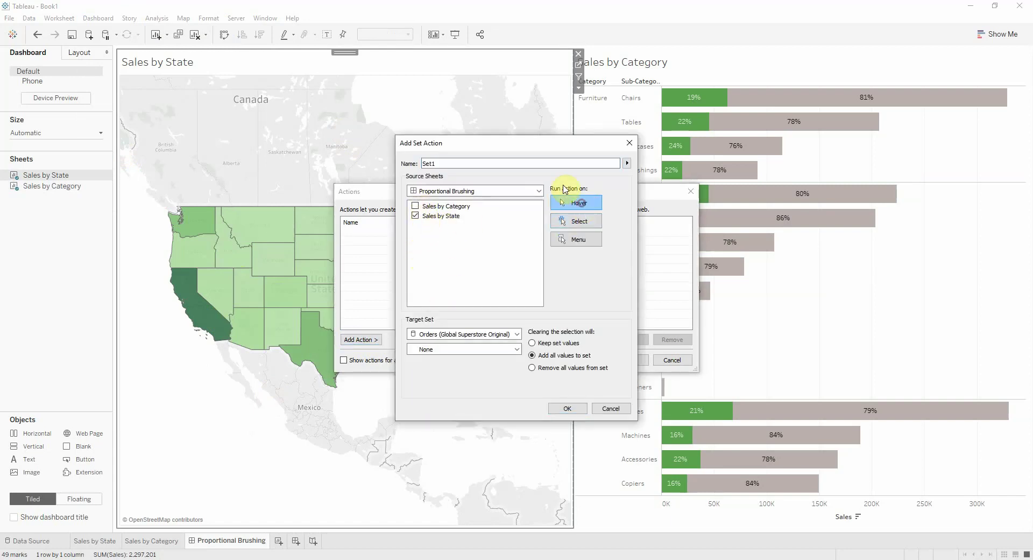
Target the Selected State set with the action and confirm it.
click(462, 348)
click(467, 371)
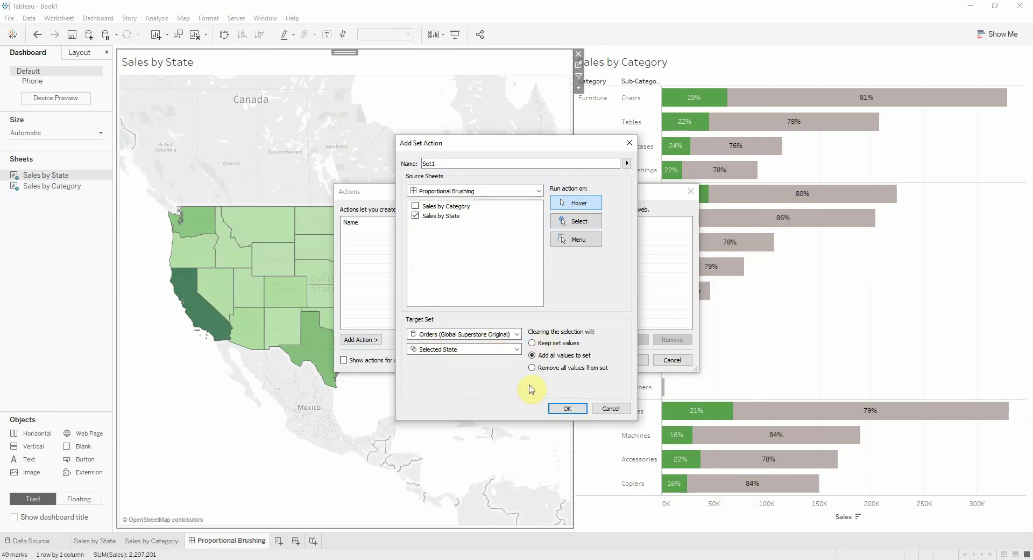
click(561, 413)
click(608, 361)
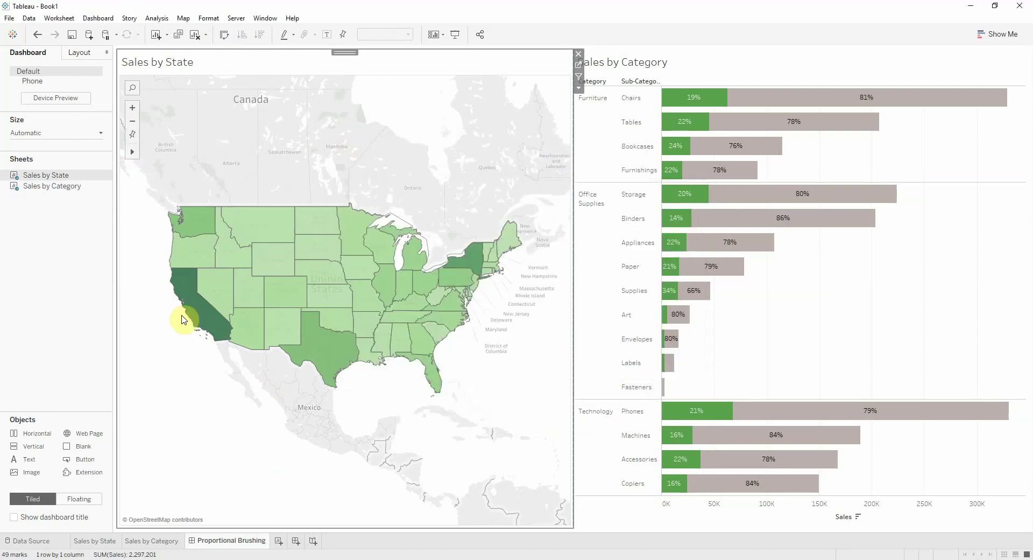
mouse_move(250, 290)
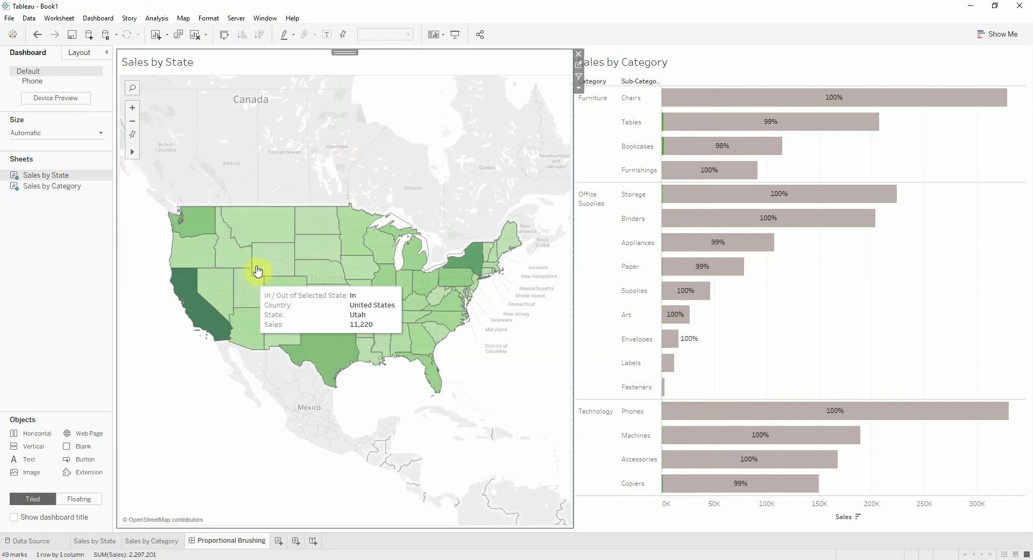
mouse_move(271, 240)
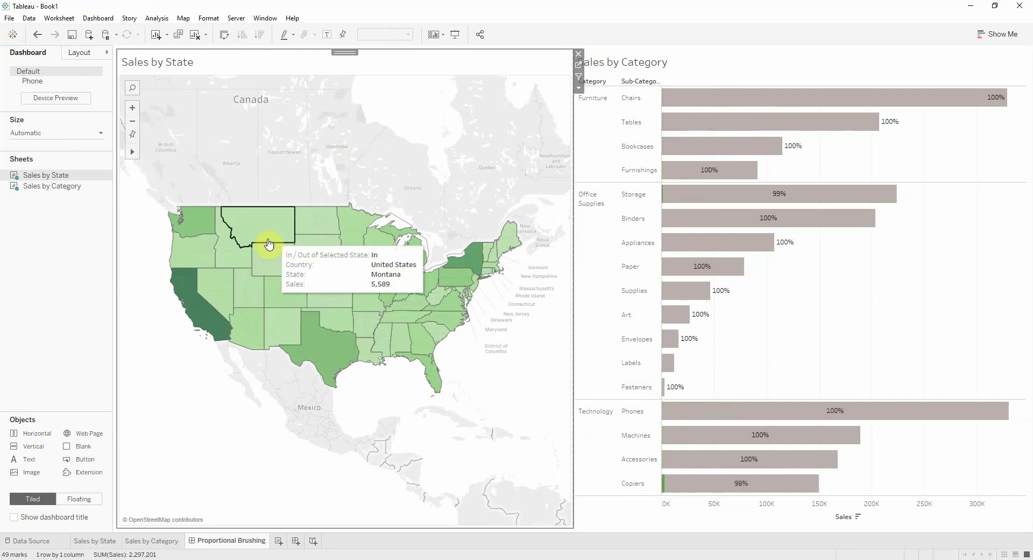
mouse_move(241, 263)
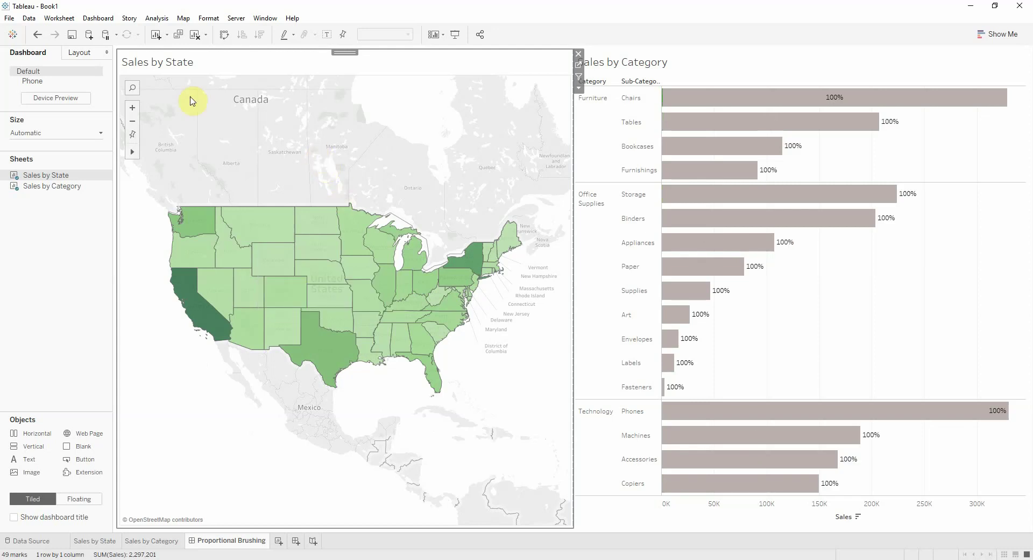
Check the bar label settings on the Sales by Category sheet, then return to the dashboard.
click(958, 280)
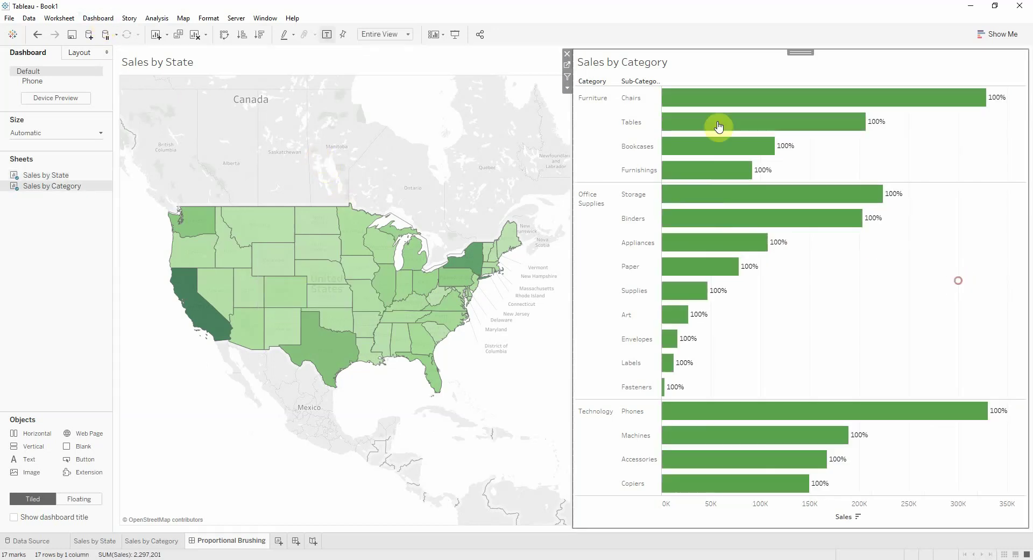
click(567, 65)
click(183, 182)
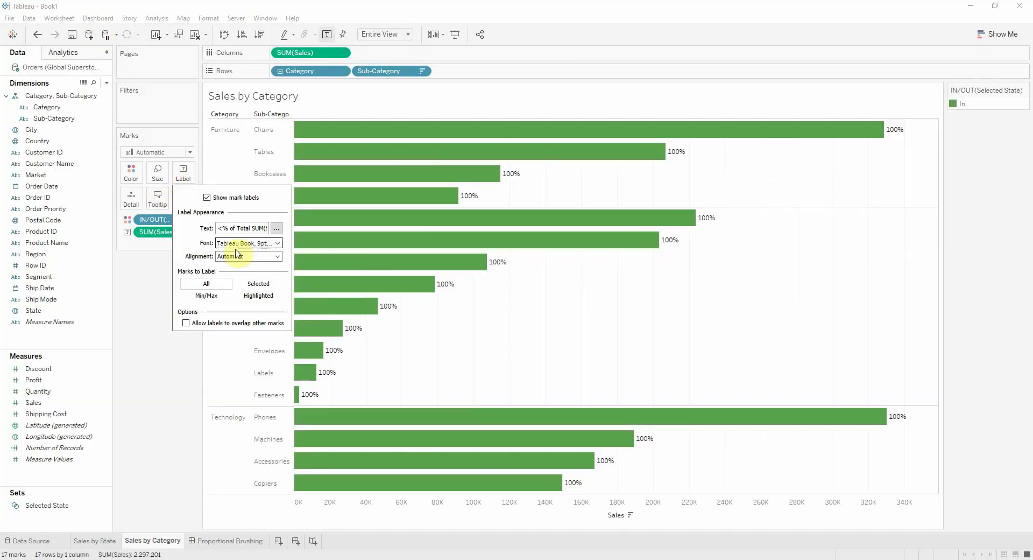
click(215, 540)
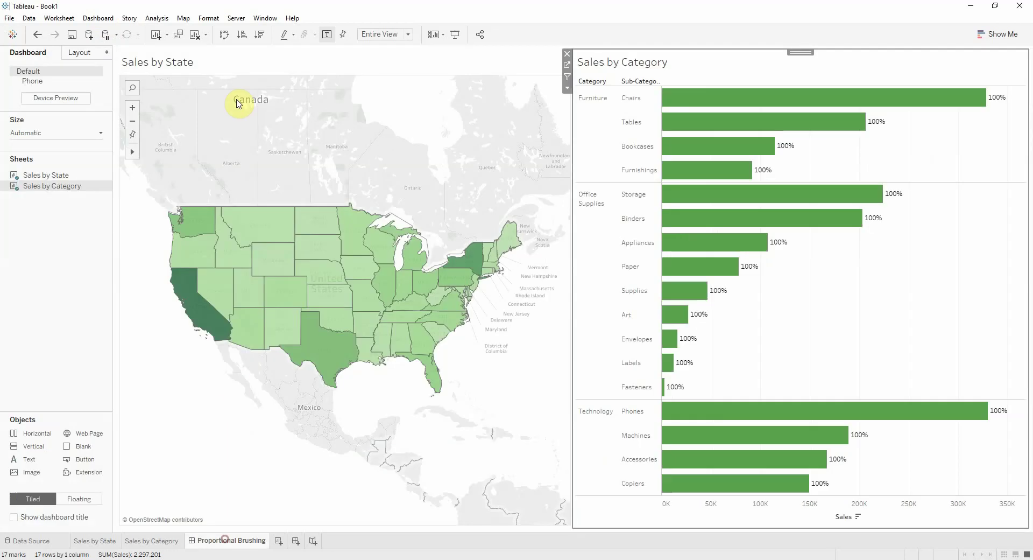
Add a hover Highlight action from Sales by State to Sales by Category on IN/OUT(Selected State).
click(98, 18)
click(131, 157)
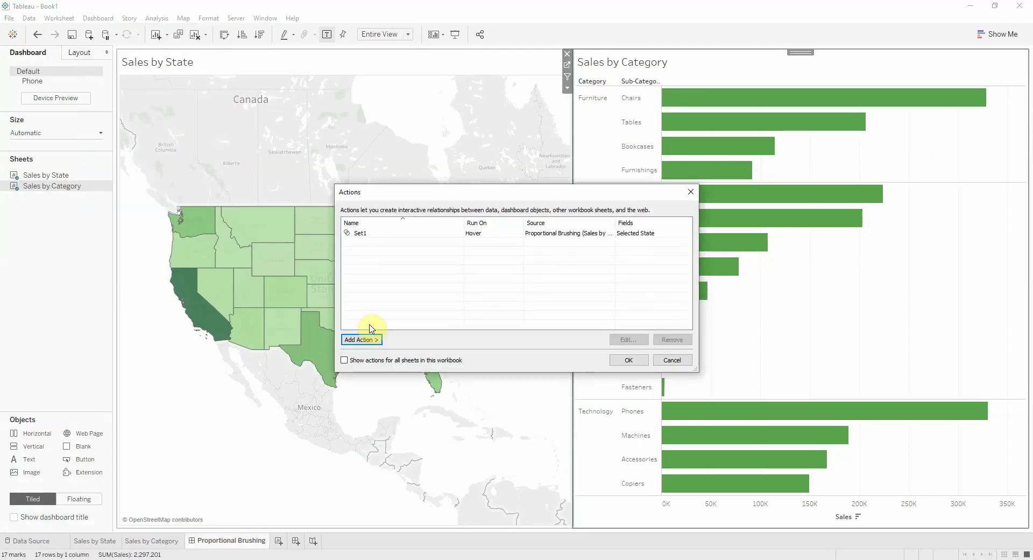
click(368, 339)
click(418, 352)
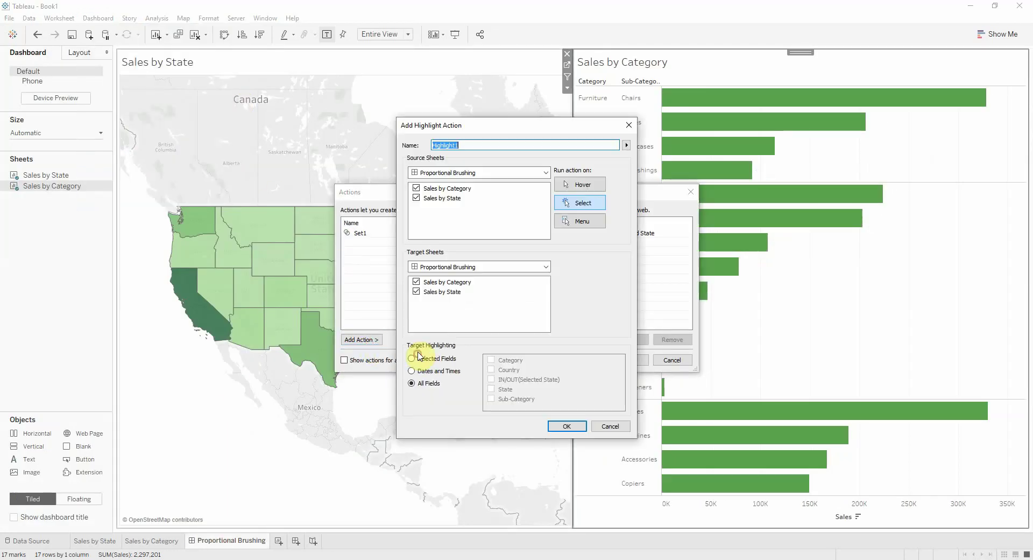
click(416, 188)
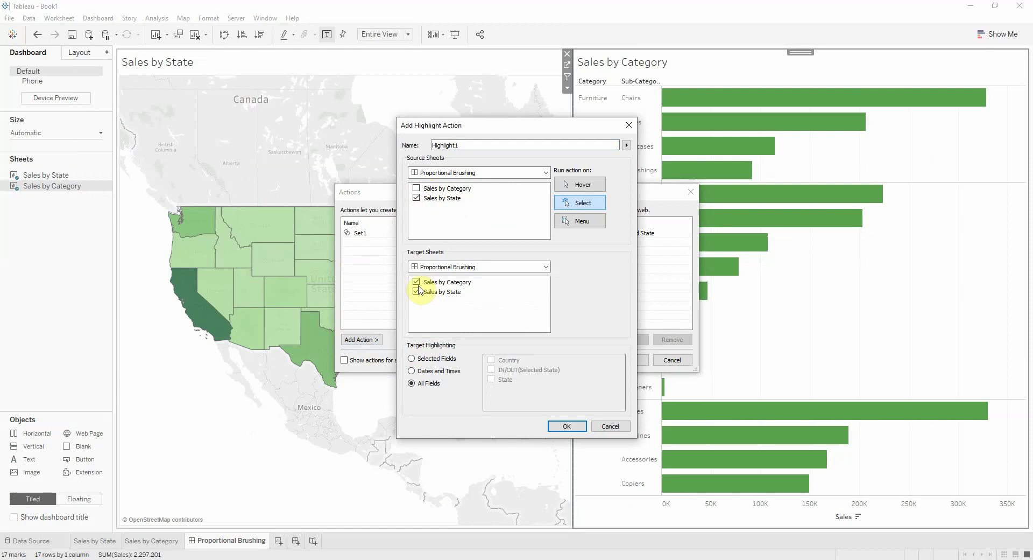
click(597, 183)
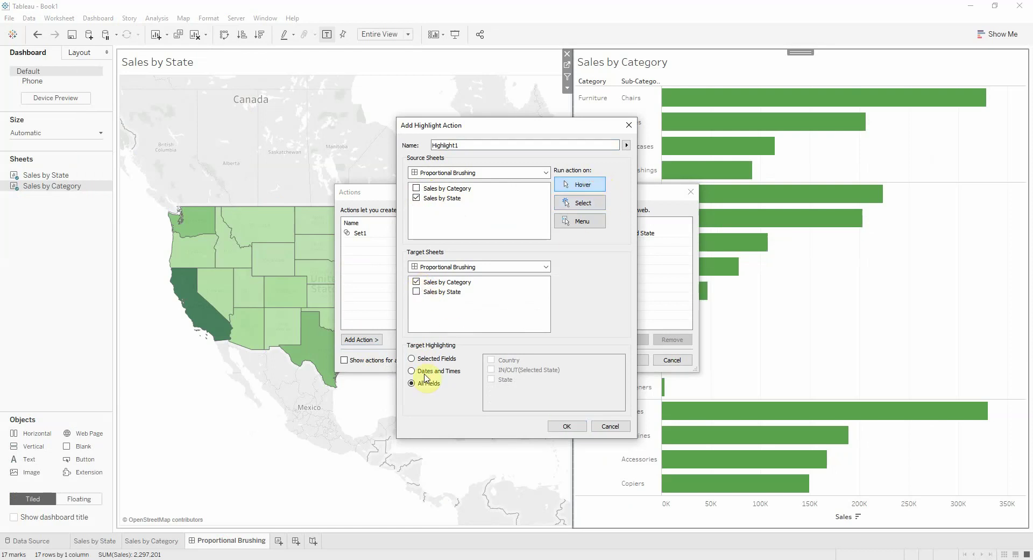
click(420, 358)
click(567, 425)
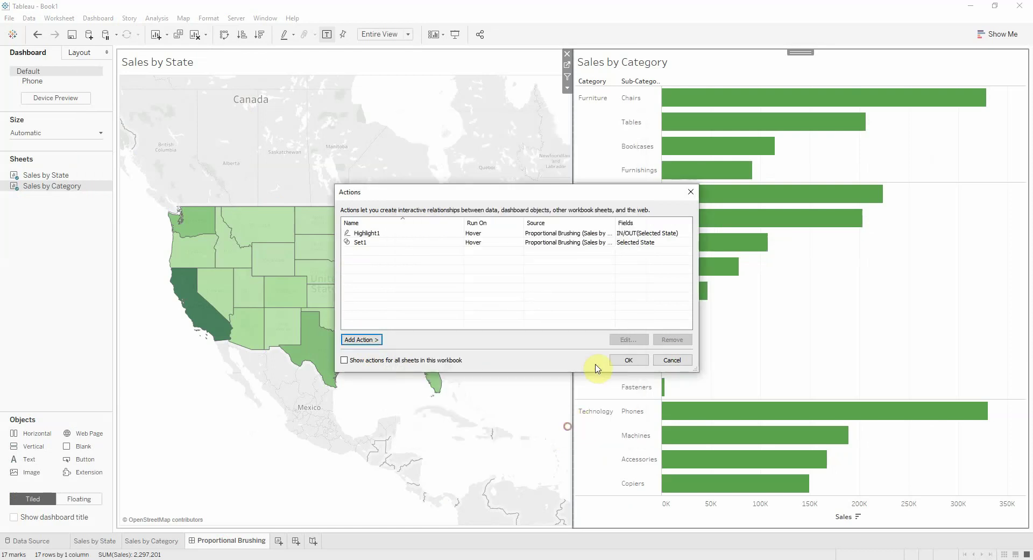
click(614, 364)
mouse_move(207, 322)
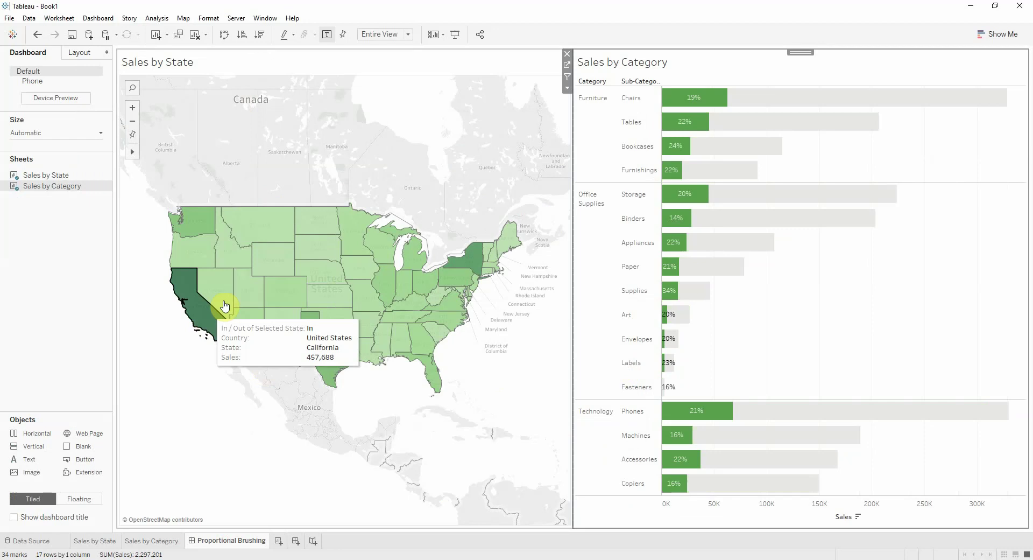
mouse_move(247, 273)
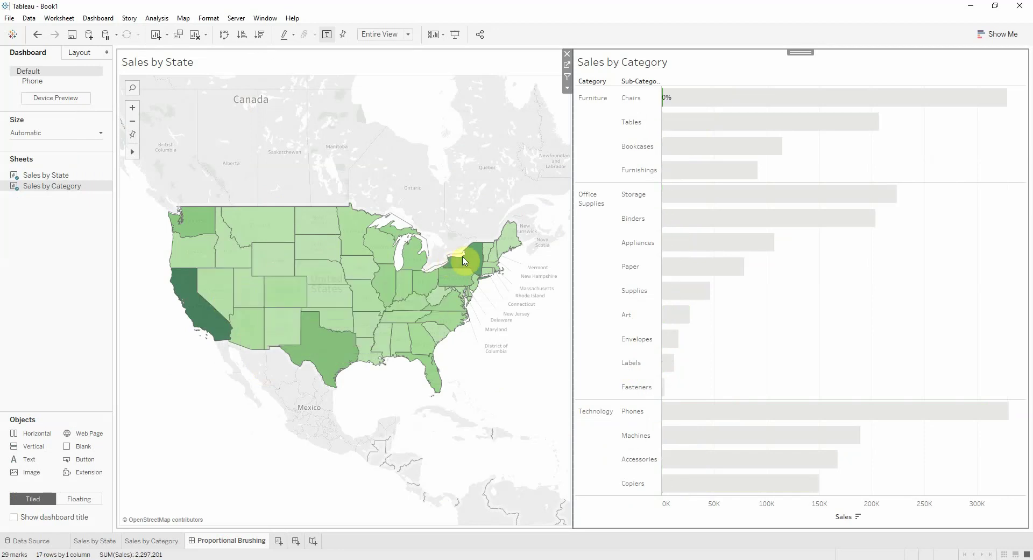
mouse_move(461, 262)
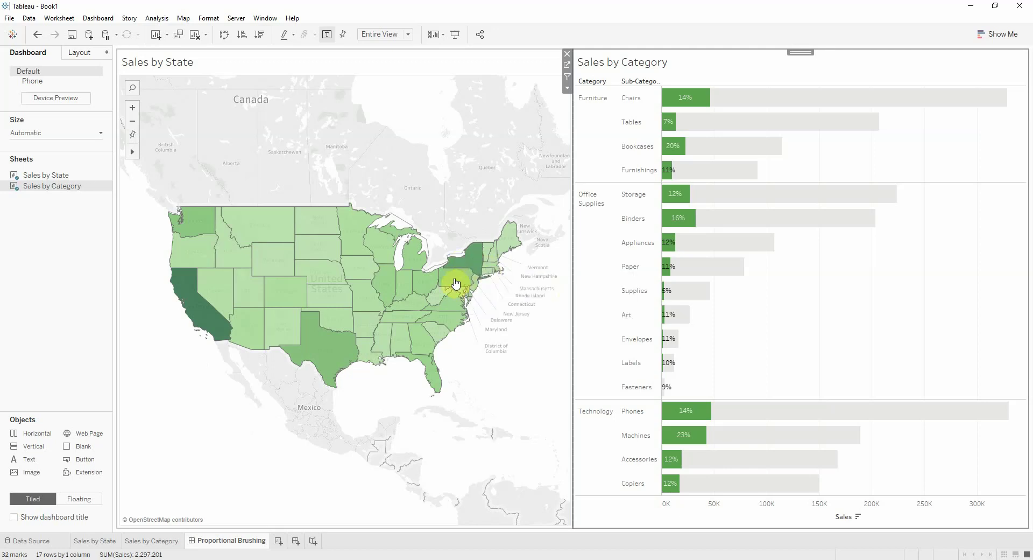
mouse_move(402, 289)
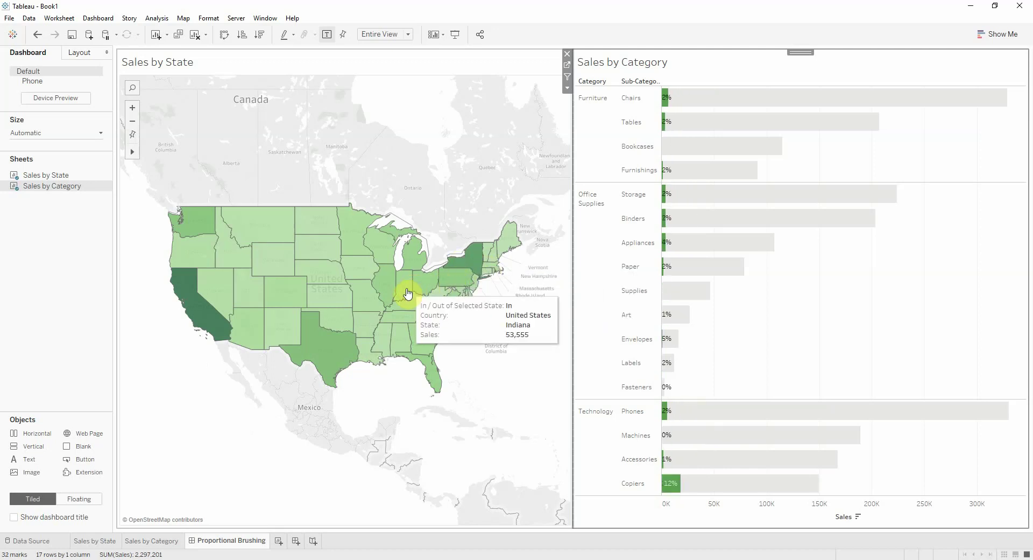